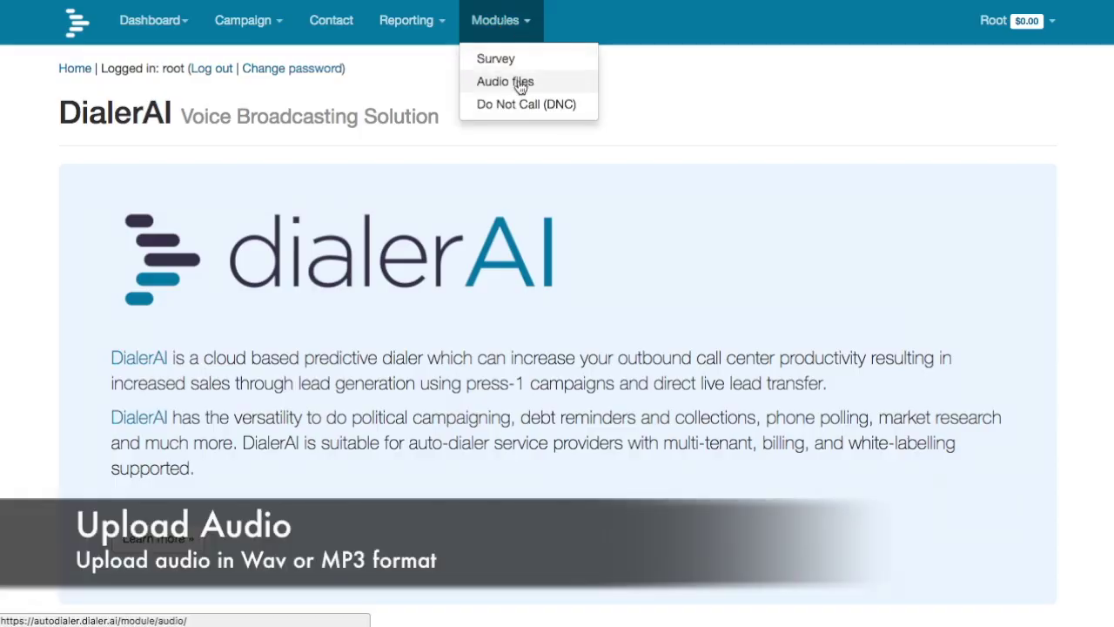
- Upload advertising-message.wav as the audio file 'Advertising message'
left_click(162, 145)
left_click(126, 185)
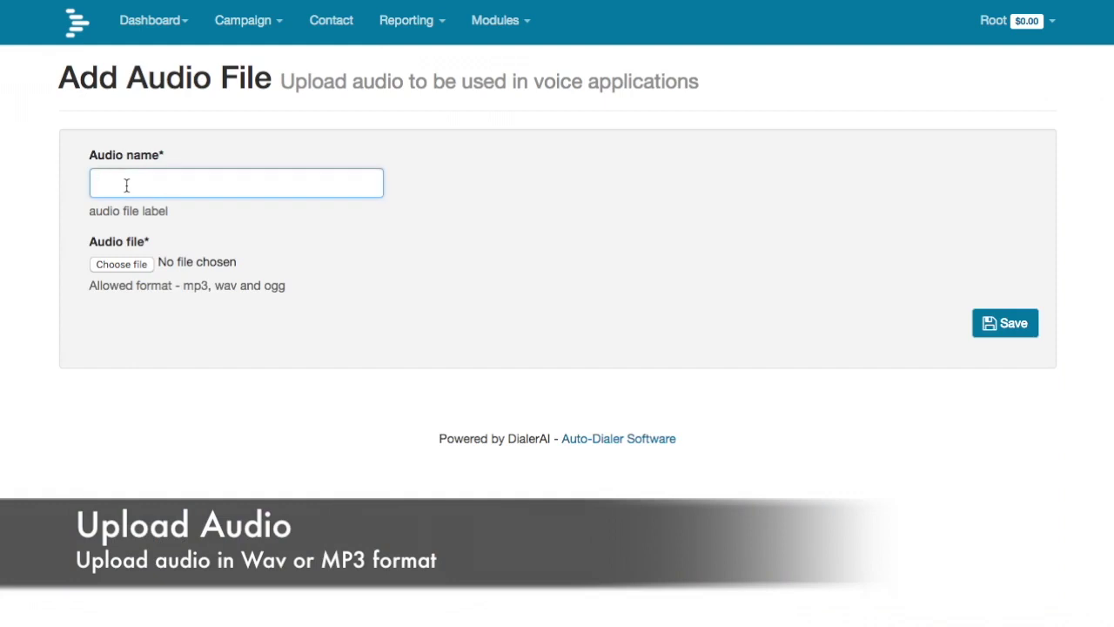
type("Advertising message")
left_click(111, 265)
left_click(512, 80)
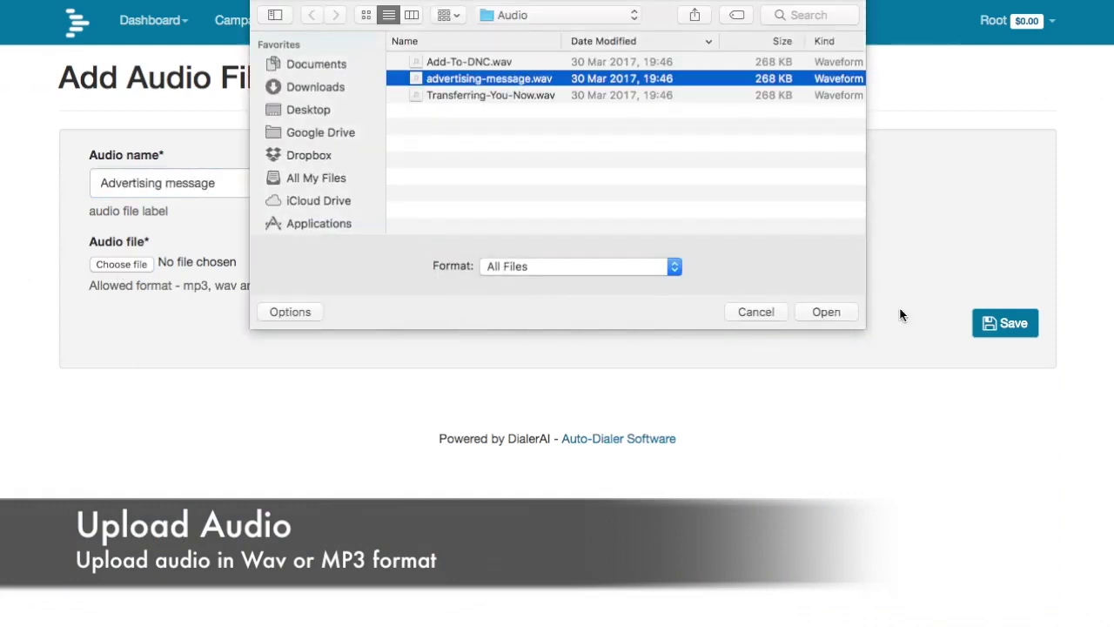
left_click(802, 311)
left_click(1002, 323)
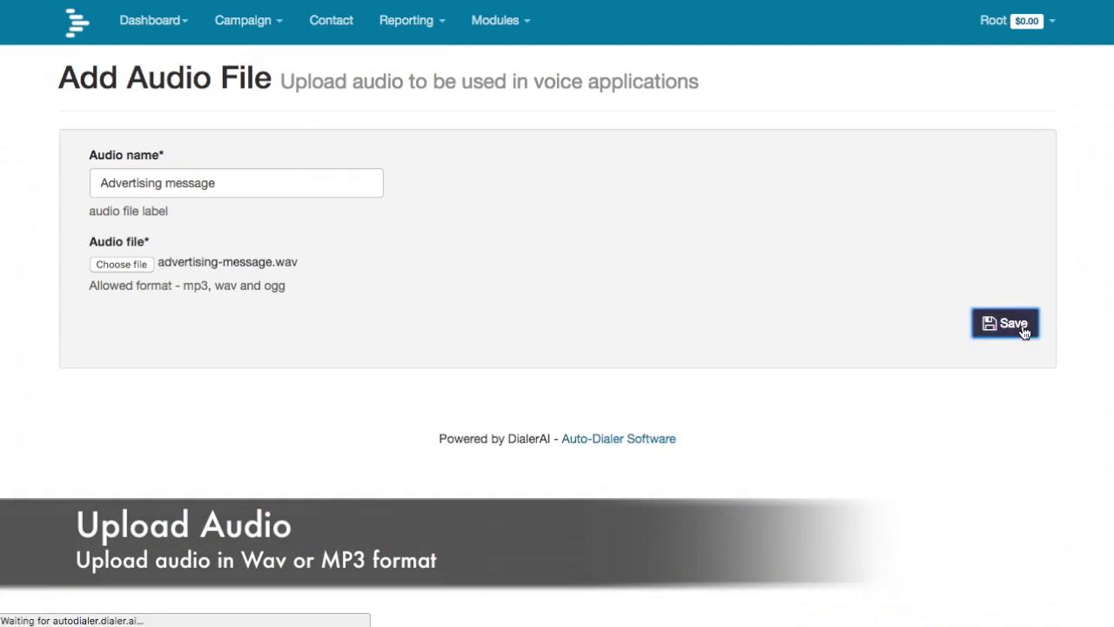
- Upload Add-To-DNC.wav as the audio file 'DNC'
type("DNC")
left_click(121, 264)
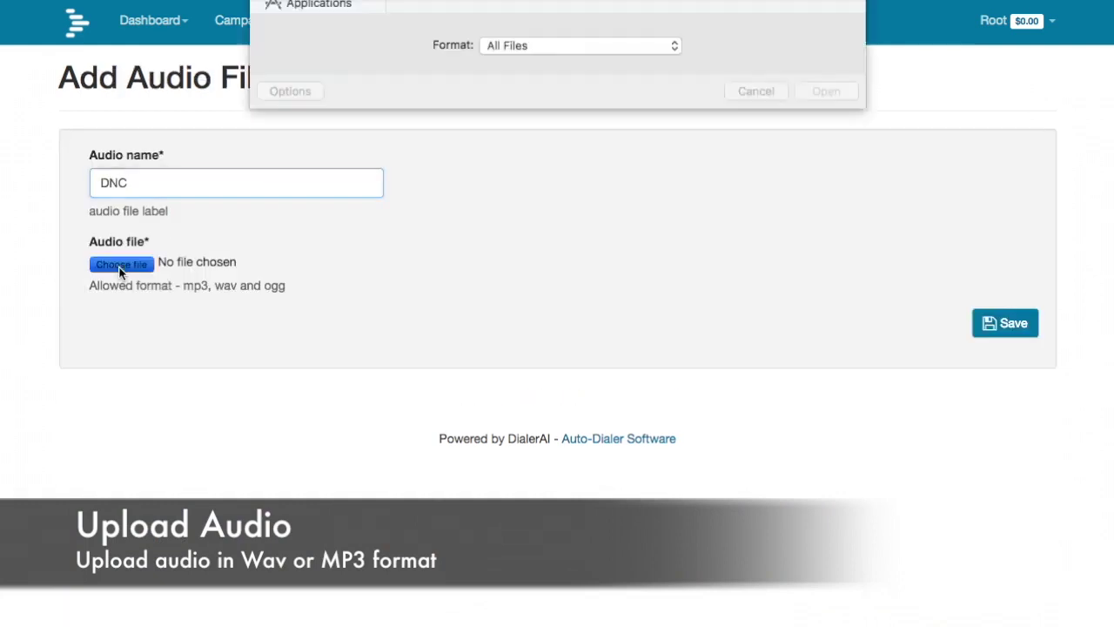
left_click(474, 63)
left_click(826, 312)
left_click(1002, 323)
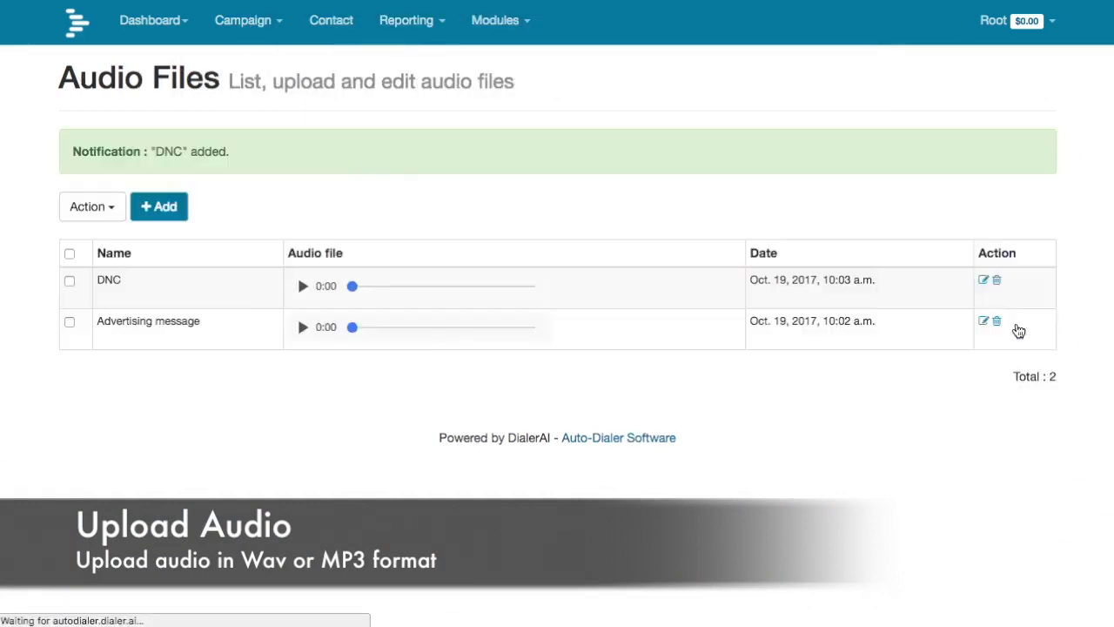
- Upload Transferring-You-Now.wav as the audio file 'Transfer'
left_click(159, 204)
type("Transfer")
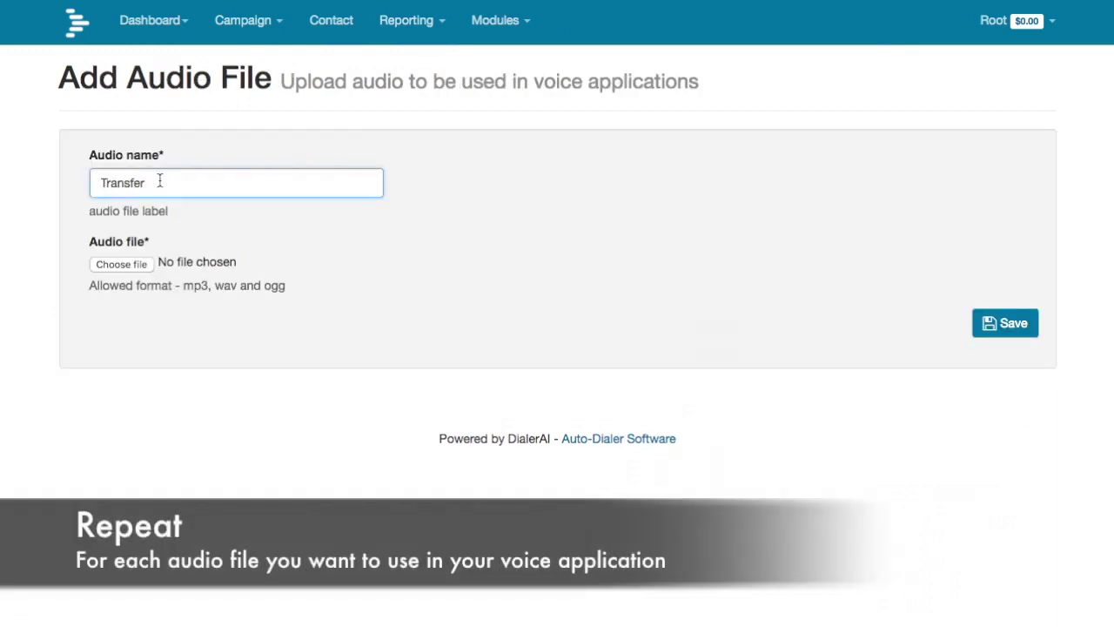
left_click(121, 264)
left_click(490, 95)
left_click(844, 311)
left_click(1007, 323)
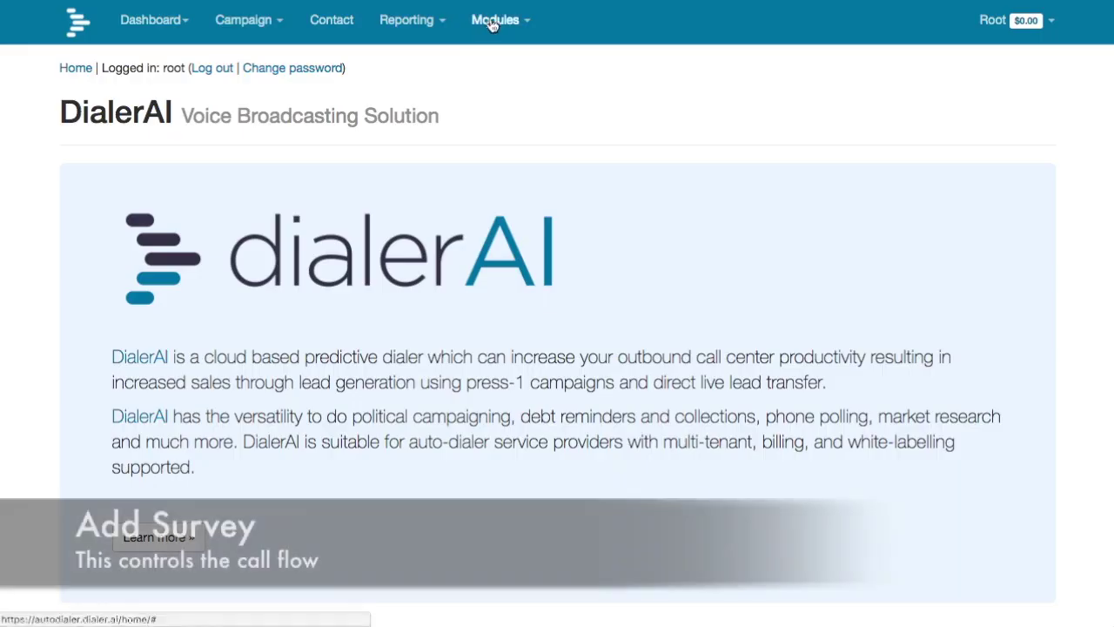
- Create a new survey named 'Press 1 campaign'
left_click(490, 23)
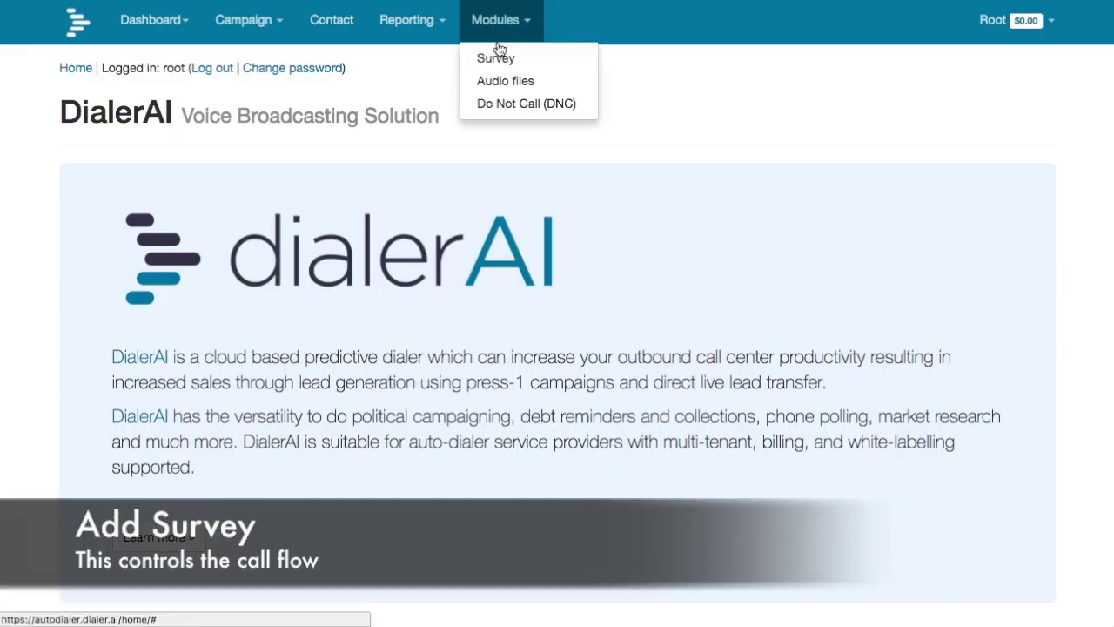
left_click(497, 56)
left_click(160, 143)
left_click(148, 183)
type("Press 1 campaign")
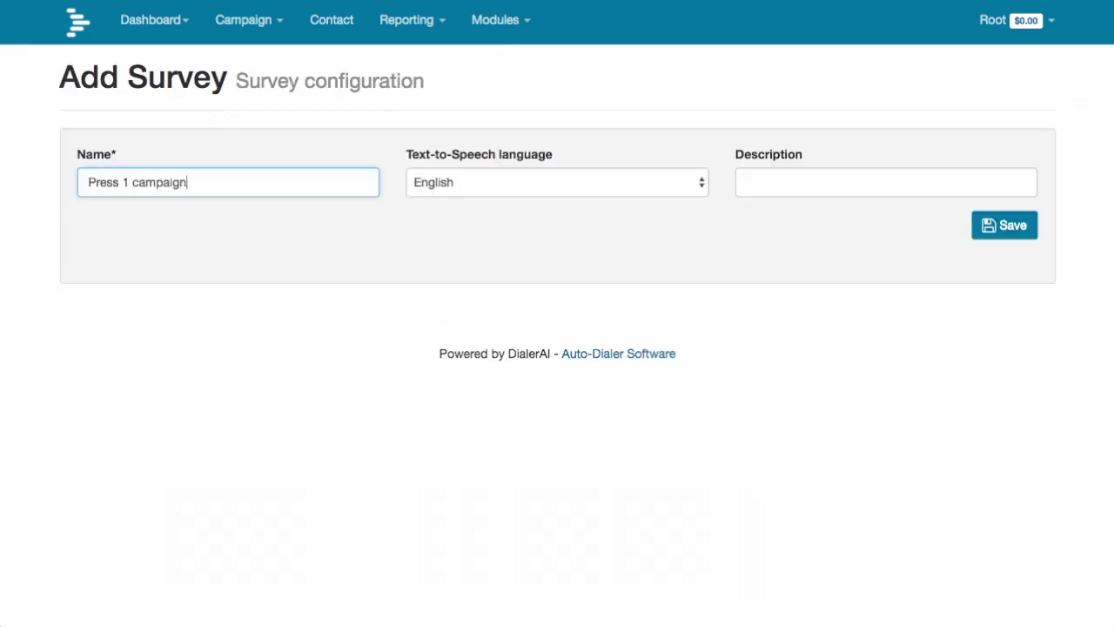
left_click(1009, 228)
- Add a MULTI-CHOICE section asking 'Press 1 for agent, 9 for DNC' with the Advertising message audio
left_click(111, 318)
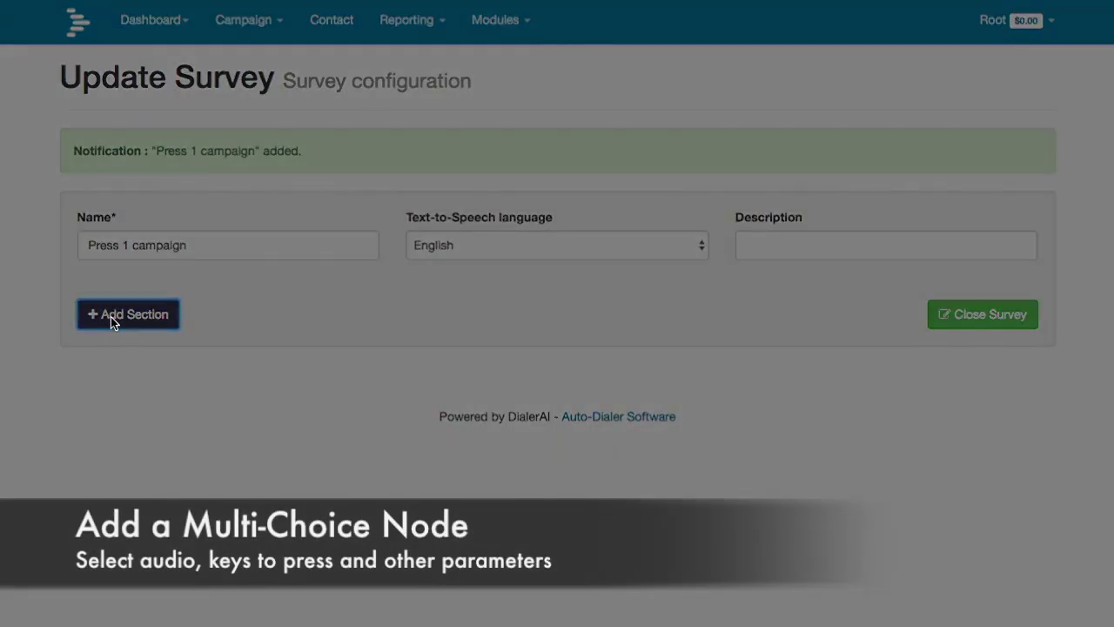
left_click(513, 140)
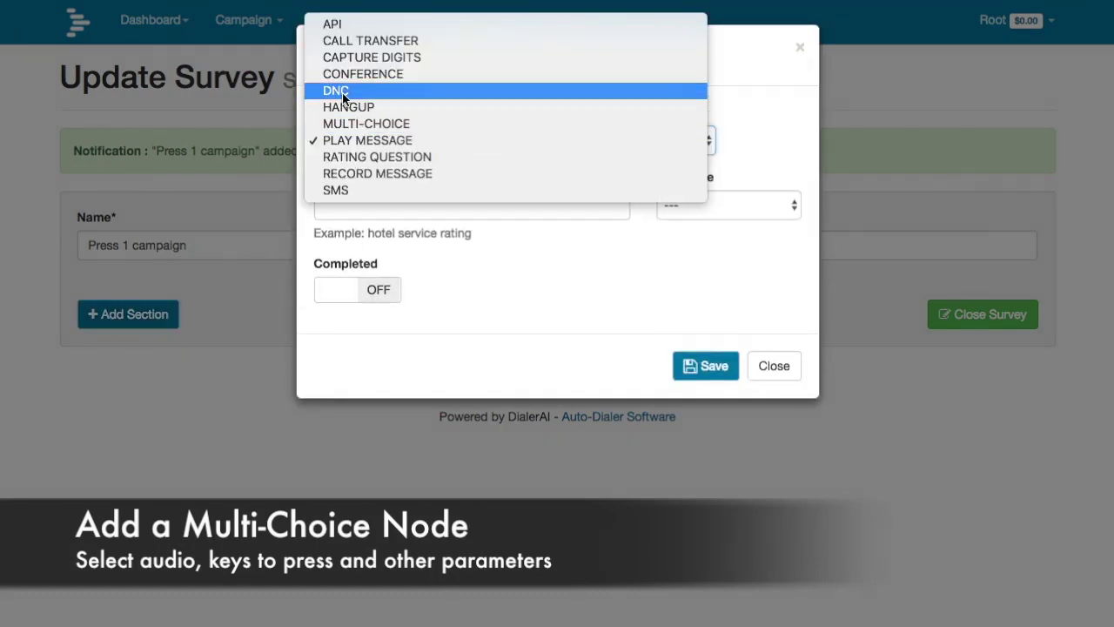
left_click(366, 124)
left_click(337, 205)
type("Press 1 for agen")
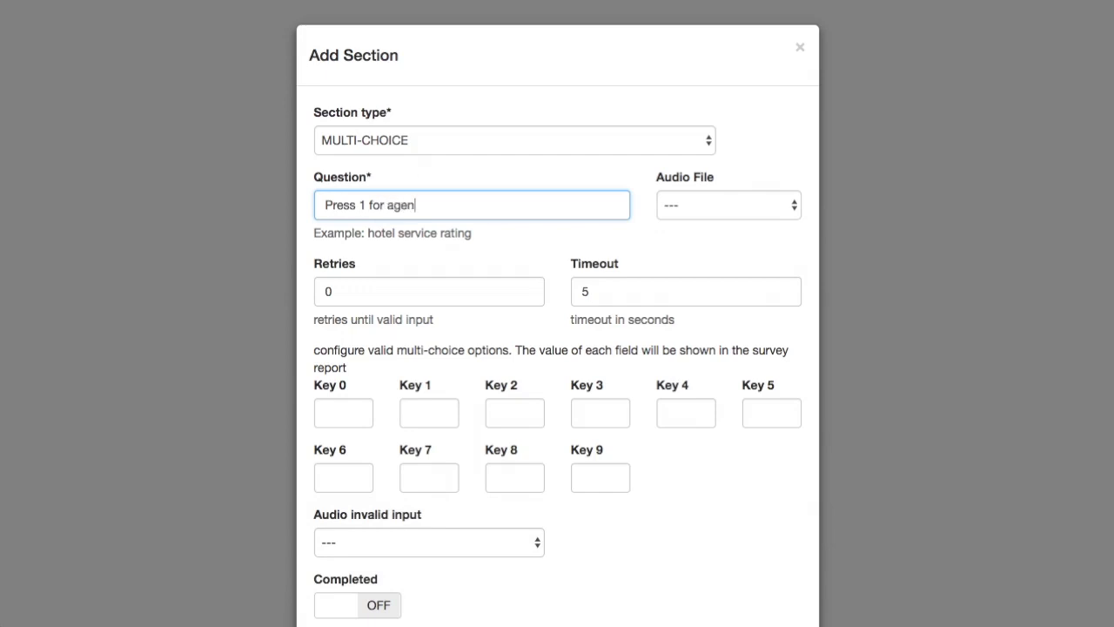
type("t, 9 for DNC")
left_click(711, 216)
left_click(714, 262)
- Label key 1 as agent and key 9 as DNC, then save the section
left_click(432, 411)
type("age")
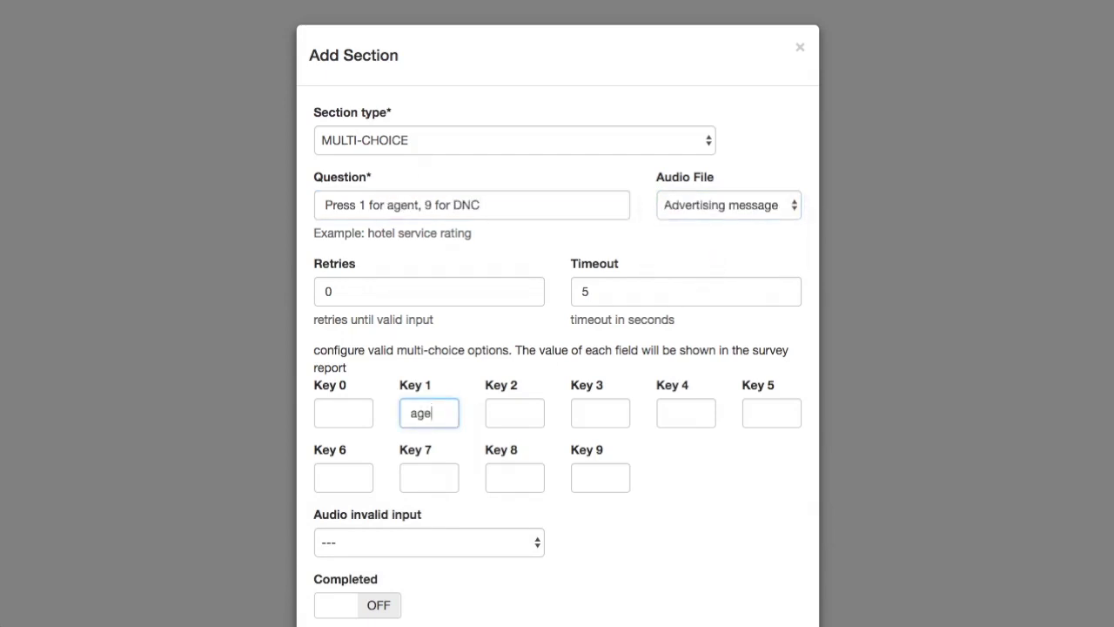
left_click(593, 479)
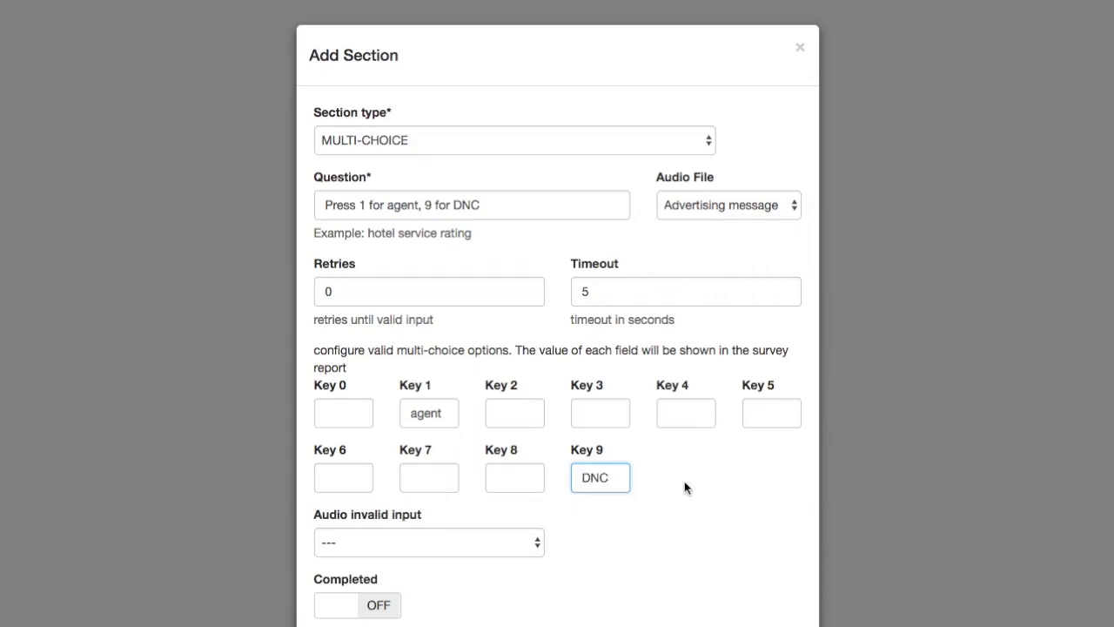
scroll(685, 489, "down", 3)
left_click(711, 575)
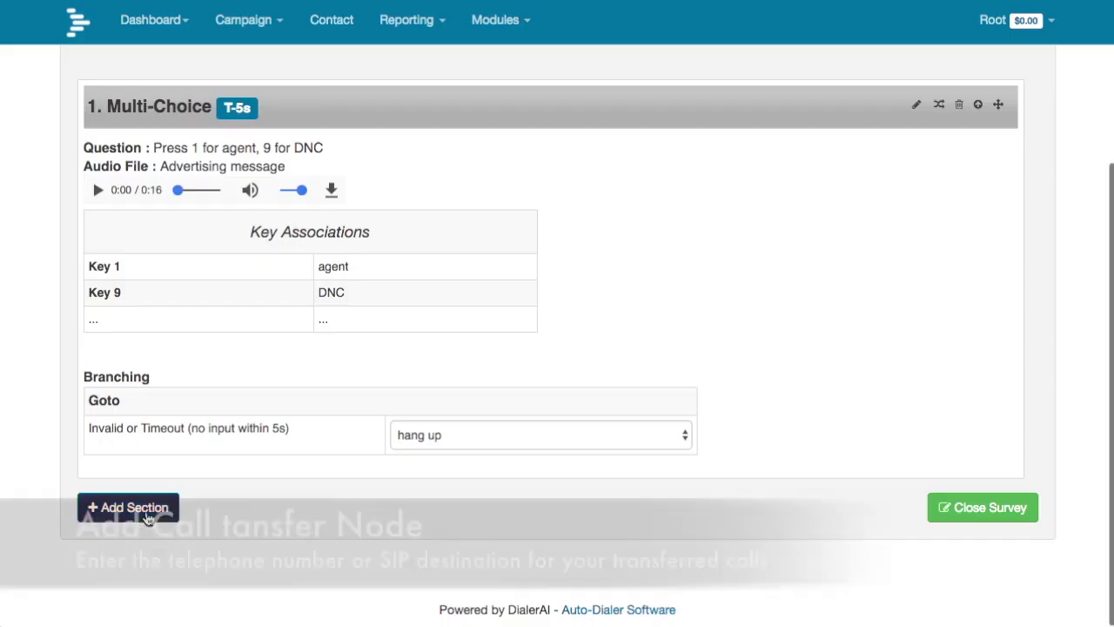
- Add a completed CALL TRANSFER section 'Transferring you now' with Transfer audio and the destination number
left_click(148, 517)
left_click(497, 150)
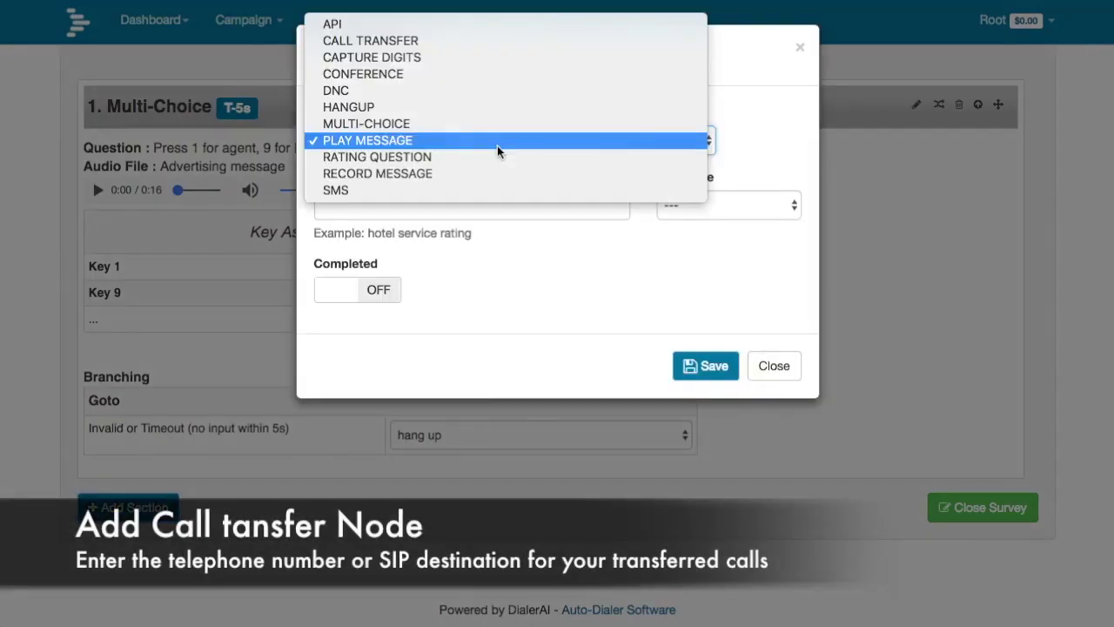
left_click(418, 40)
left_click(445, 204)
type("T")
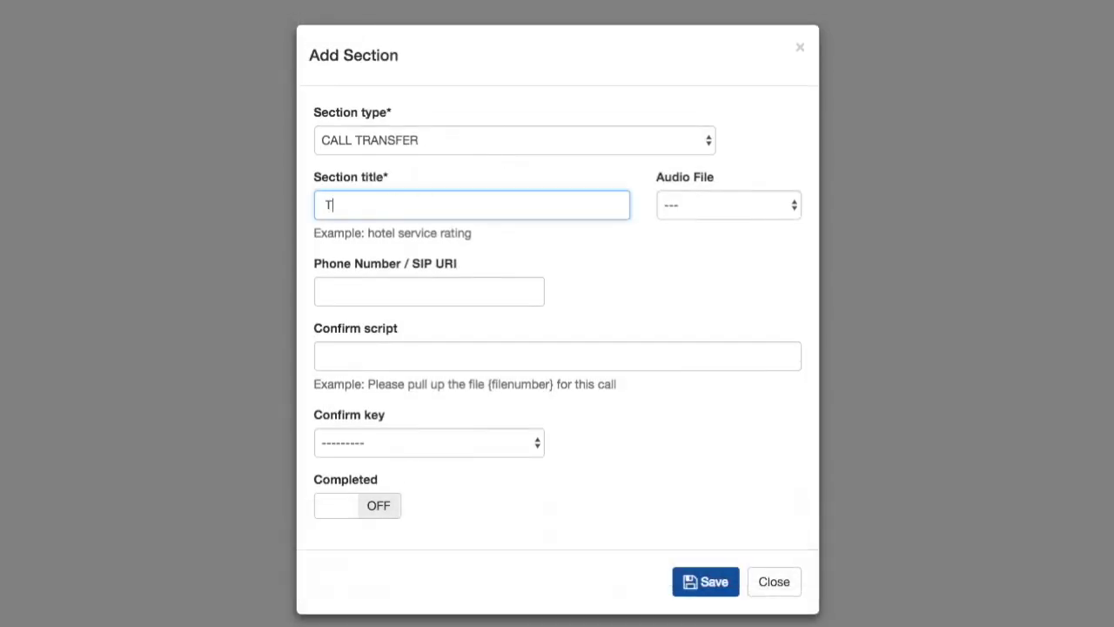
type("ransferring you now")
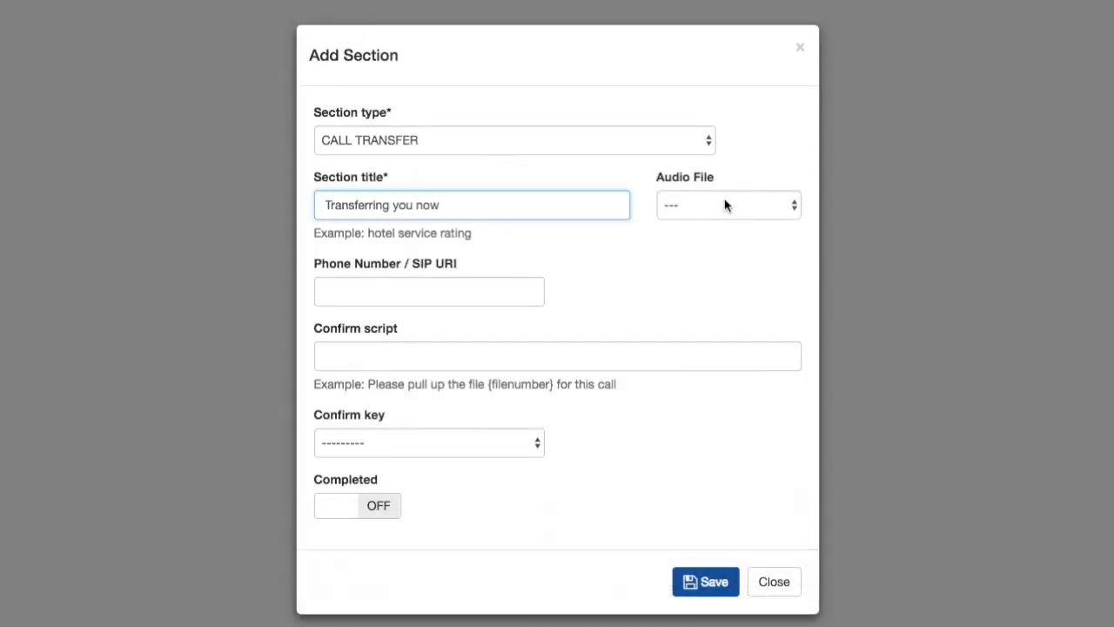
left_click(725, 204)
left_click(724, 225)
left_click(364, 292)
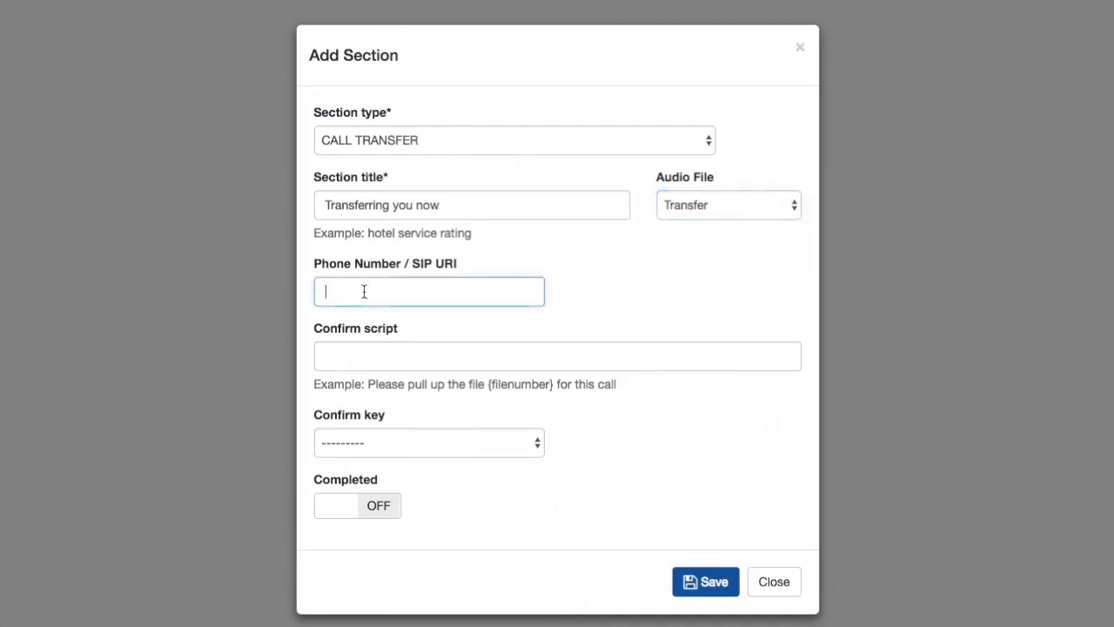
left_click(396, 509)
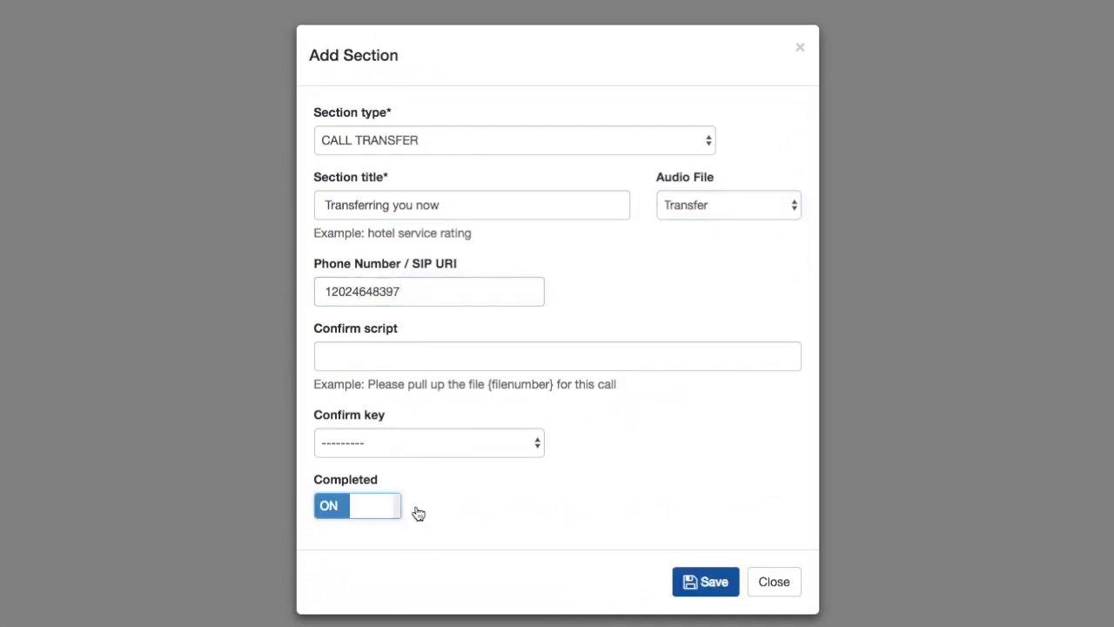
left_click(711, 583)
- Add a completed DNC section 'You will not be called again' using the DNC audio
left_click(137, 512)
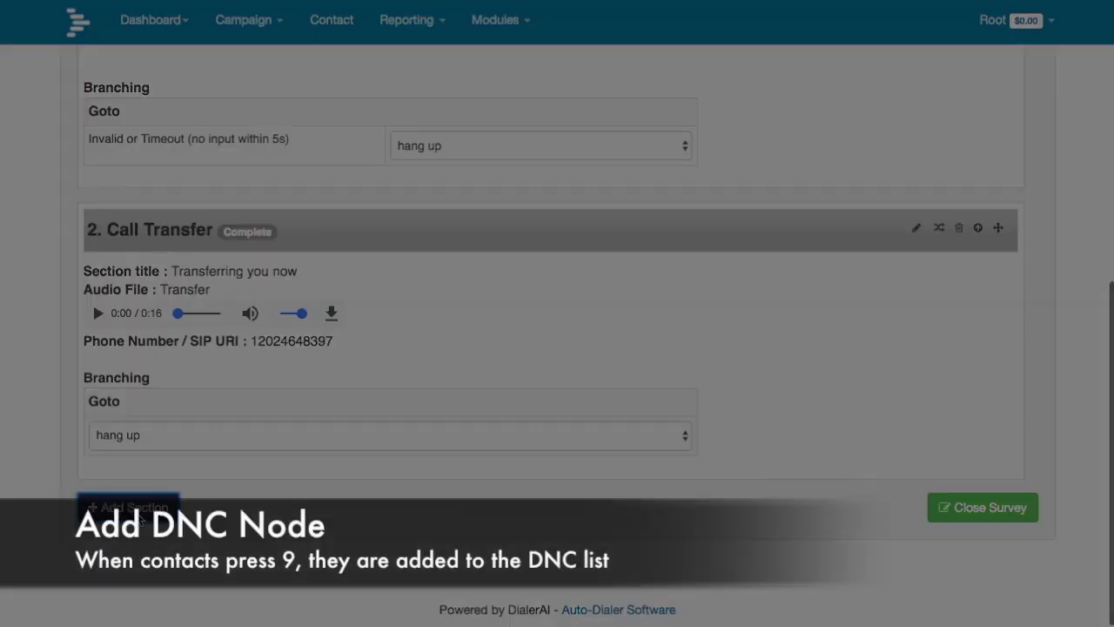
left_click(487, 150)
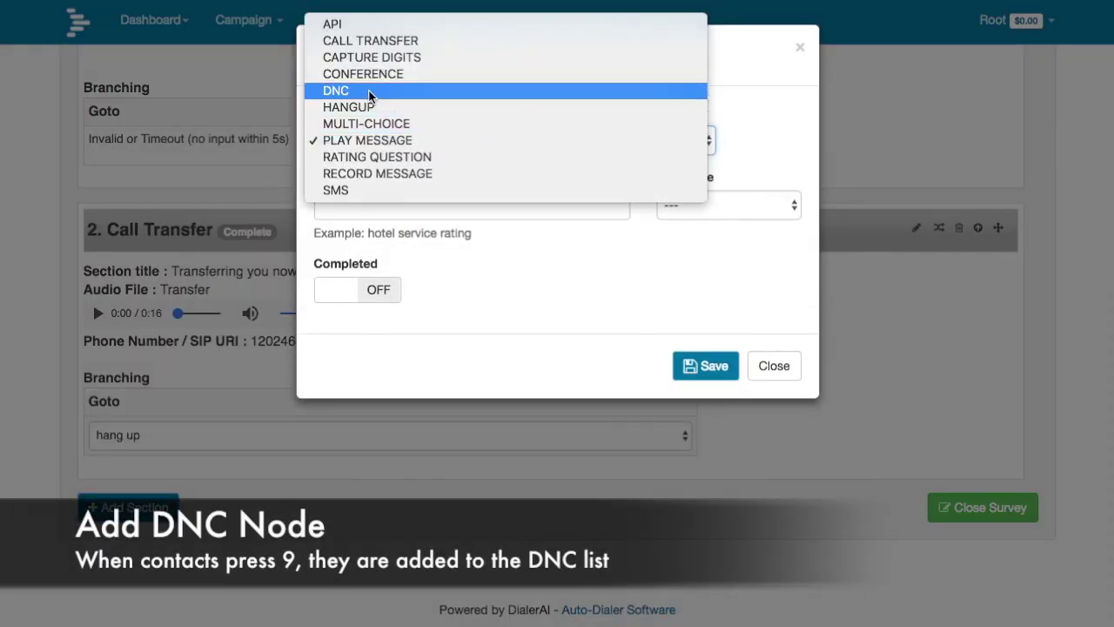
left_click(368, 90)
left_click(436, 204)
type("You will not be called again")
left_click(710, 204)
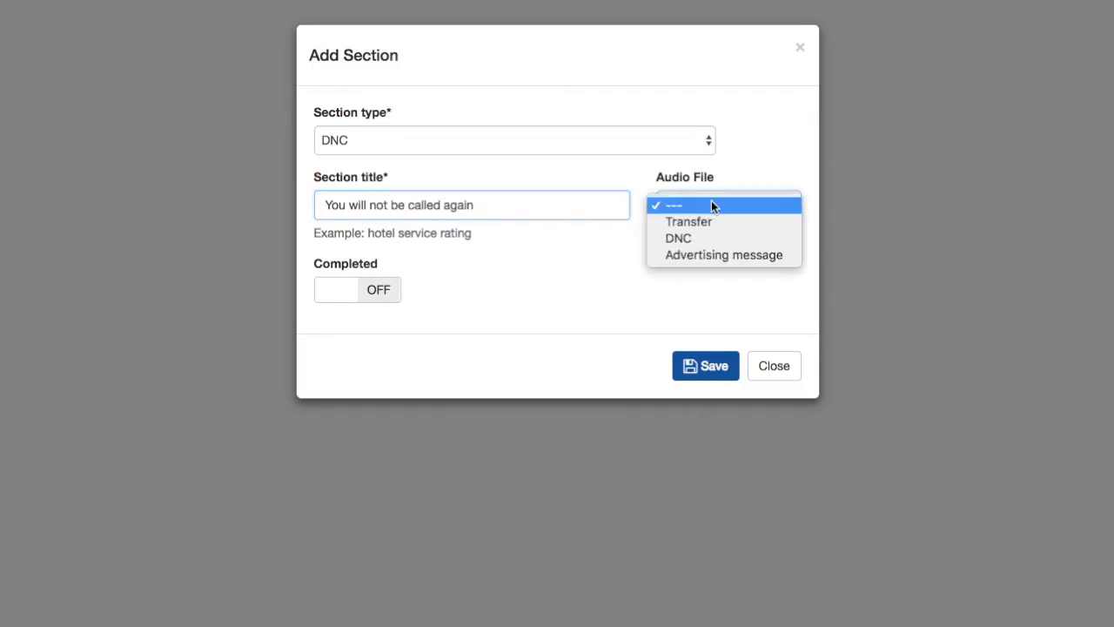
left_click(698, 236)
left_click(389, 292)
left_click(712, 368)
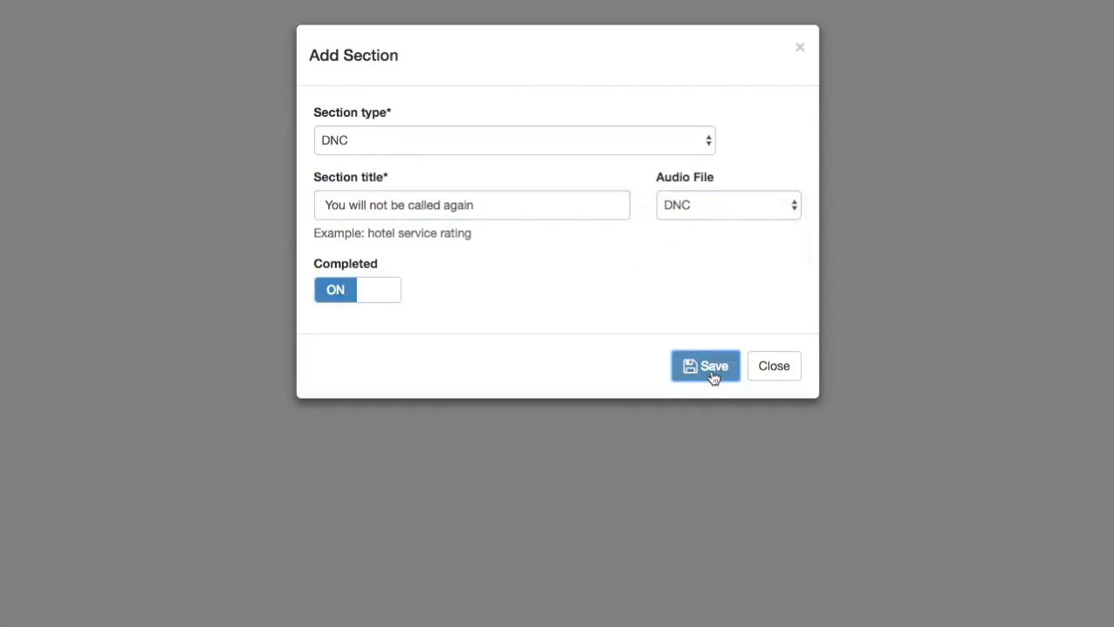
scroll(712, 377, "up", 15)
- Branch the agent key of the multi-choice section to 'Transferring you now'
left_click(939, 282)
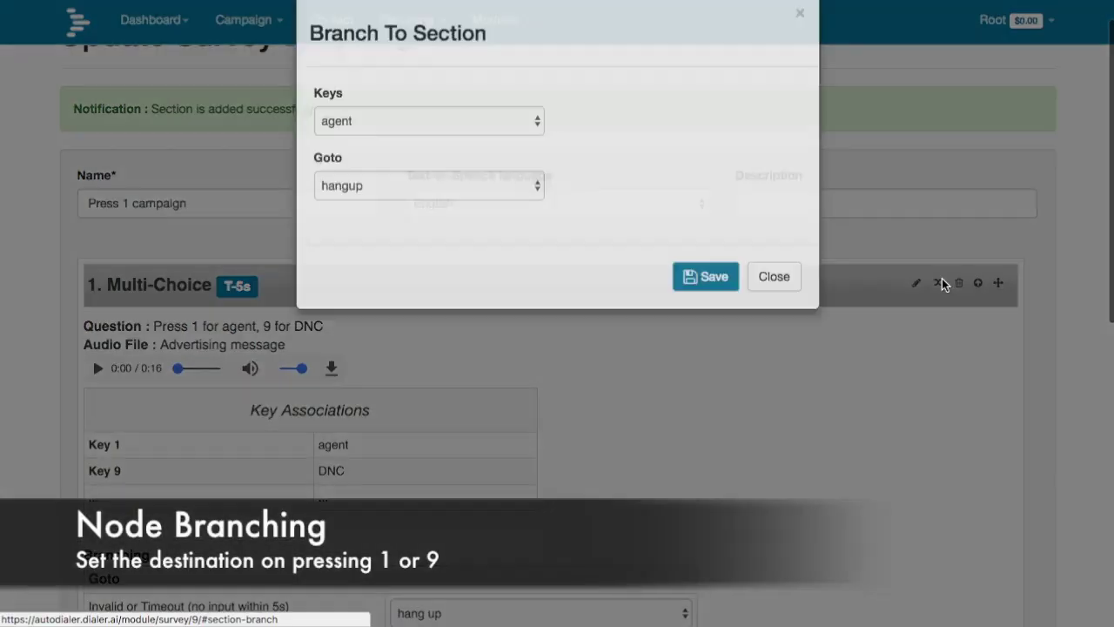
left_click(465, 157)
left_click(467, 155)
left_click(468, 220)
left_click(464, 233)
left_click(705, 311)
- Branch the DNC key to 'You will not be called again' and close the survey
scroll(827, 296, "up", 3)
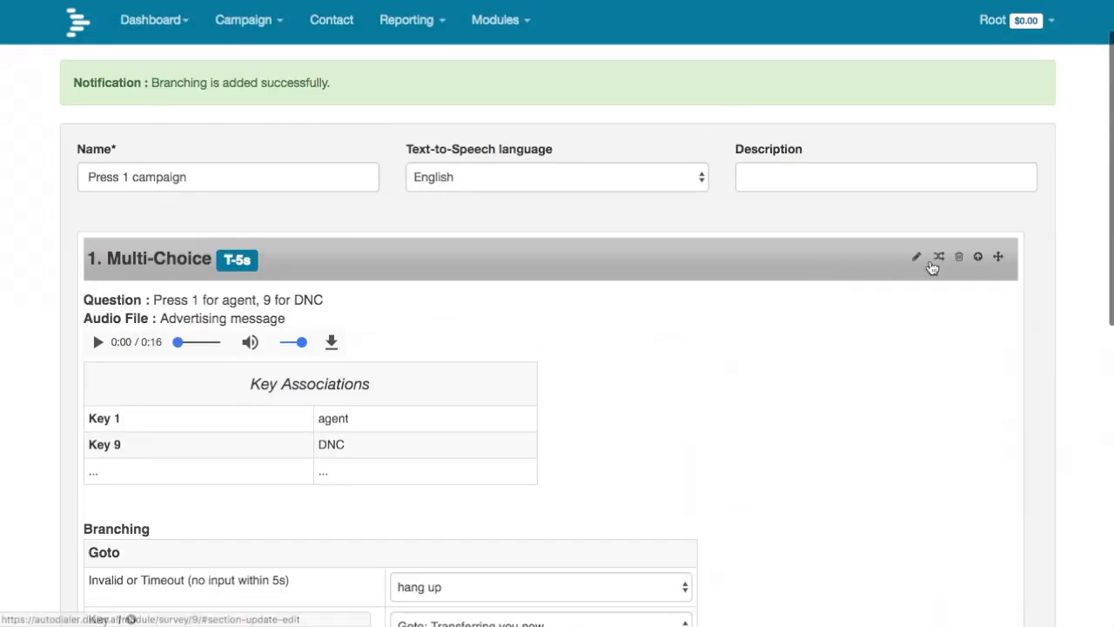
left_click(941, 258)
left_click(473, 159)
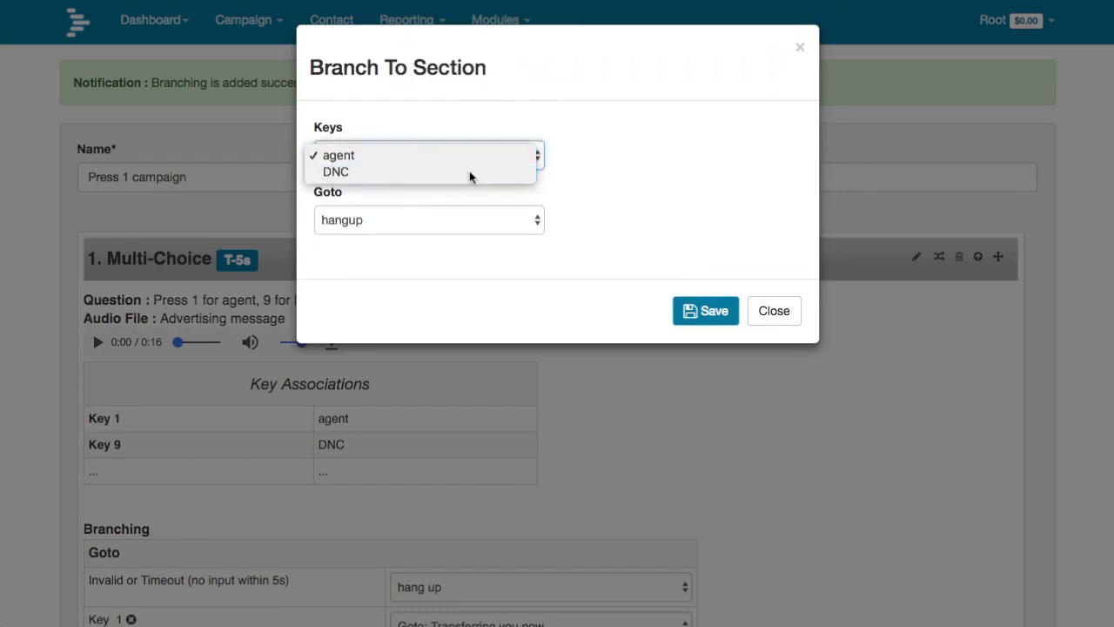
left_click(473, 174)
left_click(470, 222)
left_click(418, 252)
left_click(703, 315)
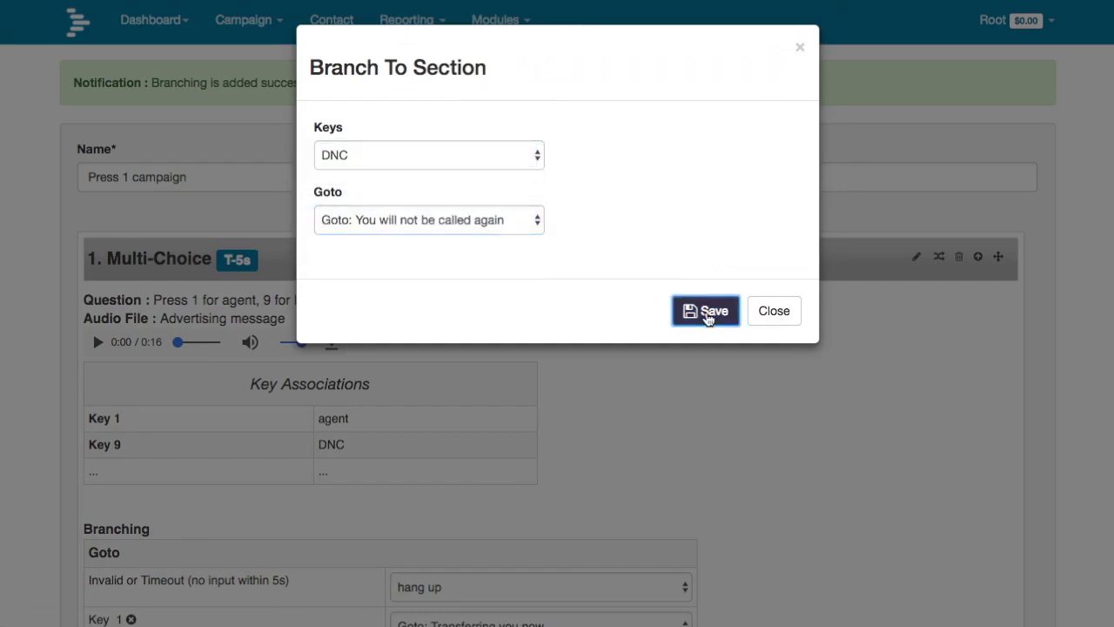
scroll(908, 409, "down", 5)
left_click(989, 518)
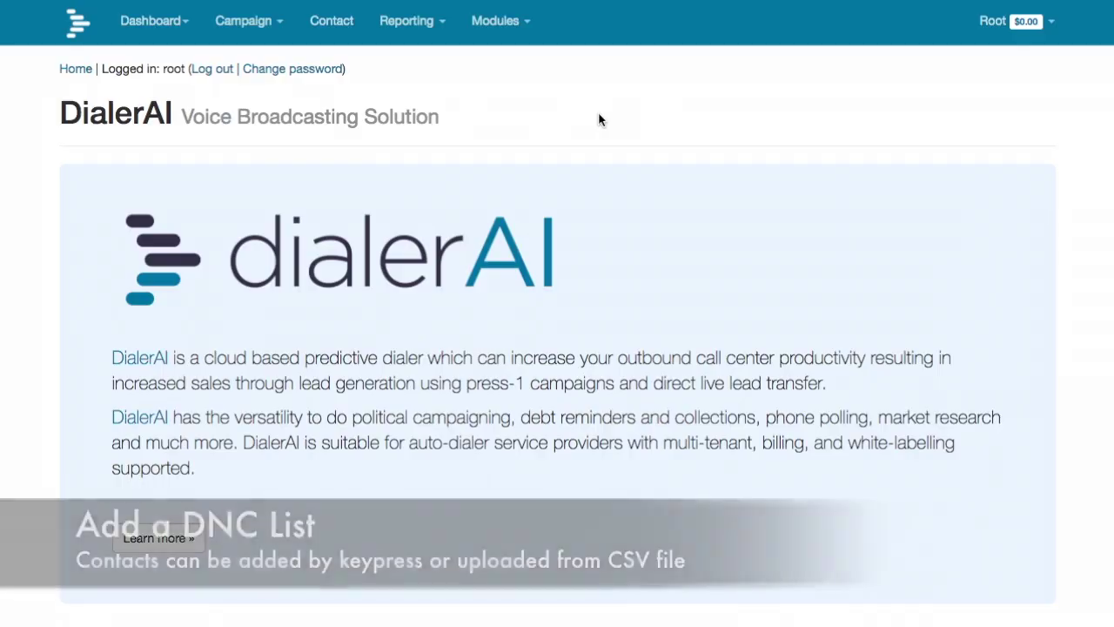
- Add a Do Not Call list called 'Master DNC' under Modules
left_click(529, 33)
left_click(514, 104)
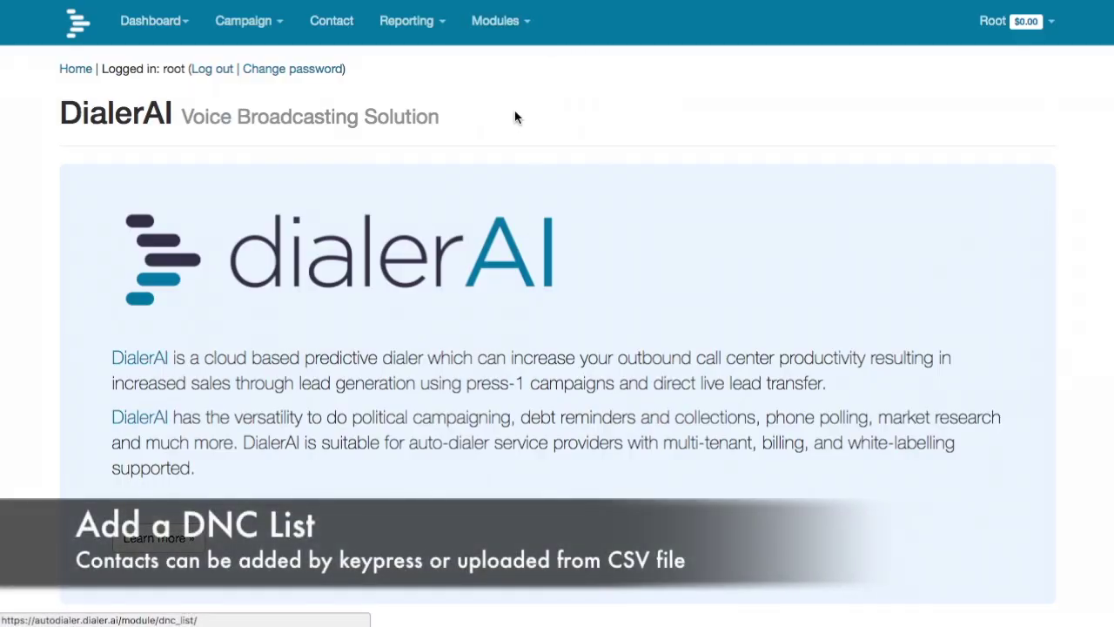
left_click(416, 144)
left_click(381, 184)
type("Master DNC")
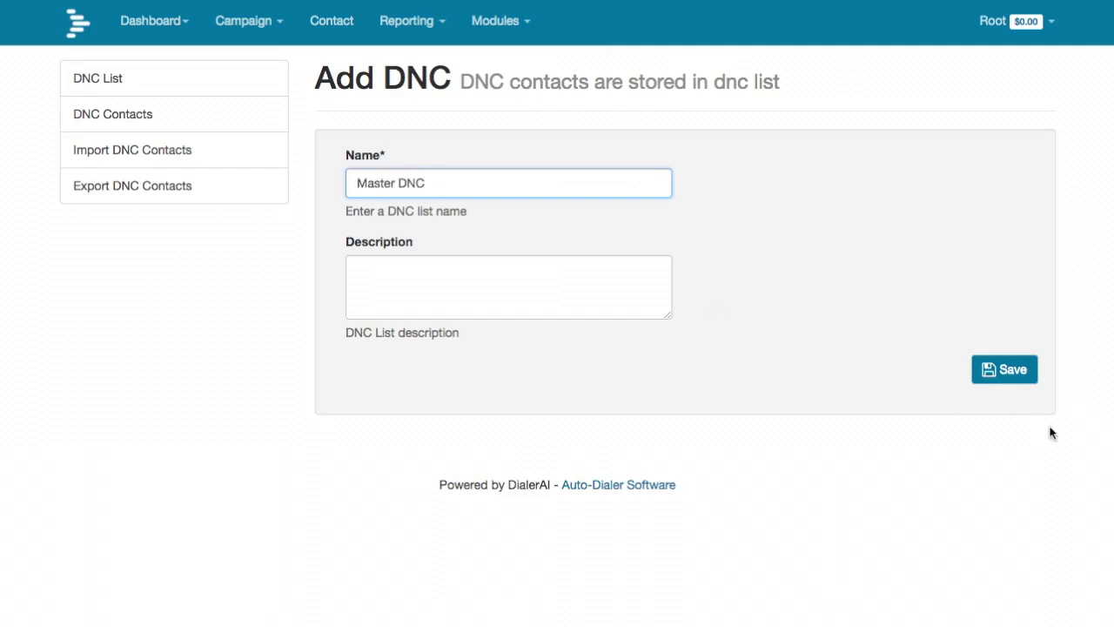
left_click(1005, 370)
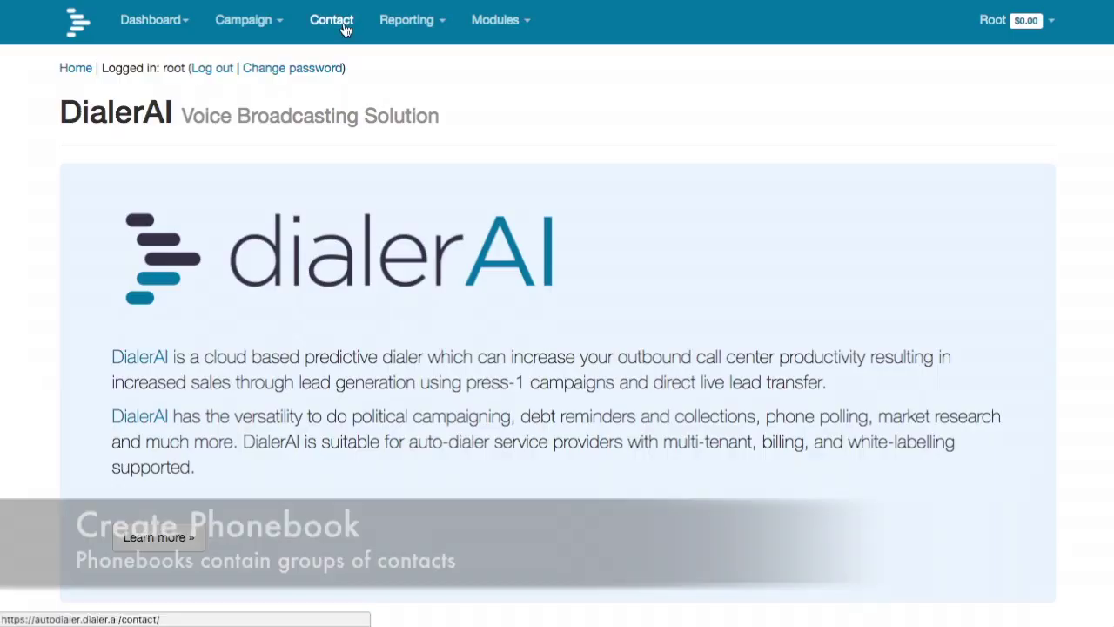
- Create a phonebook named 'New Leads'
left_click(340, 24)
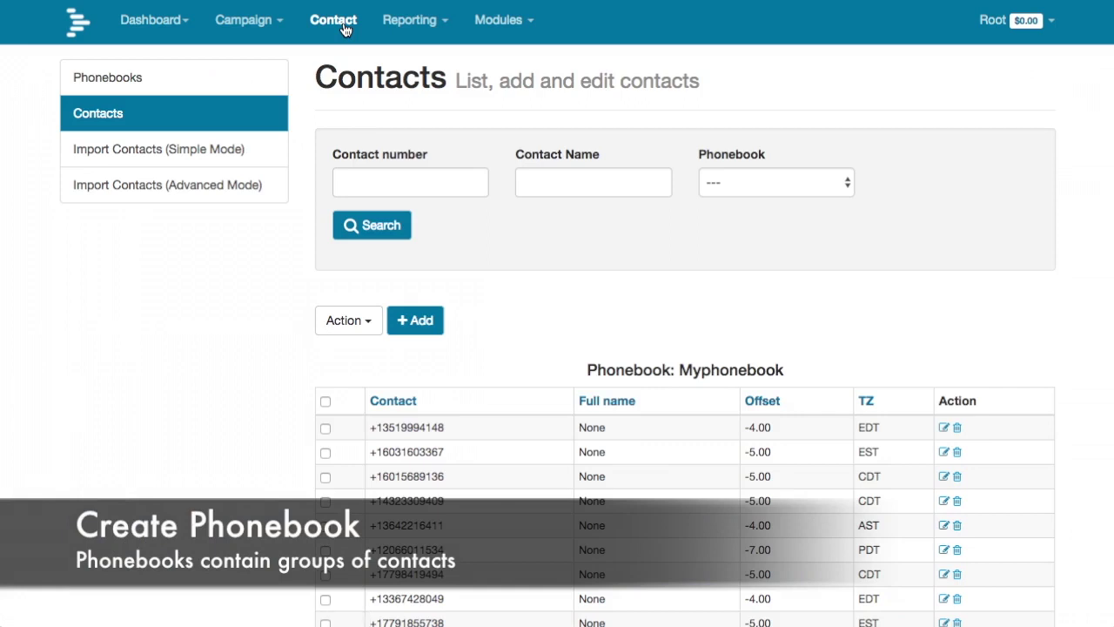
left_click(108, 78)
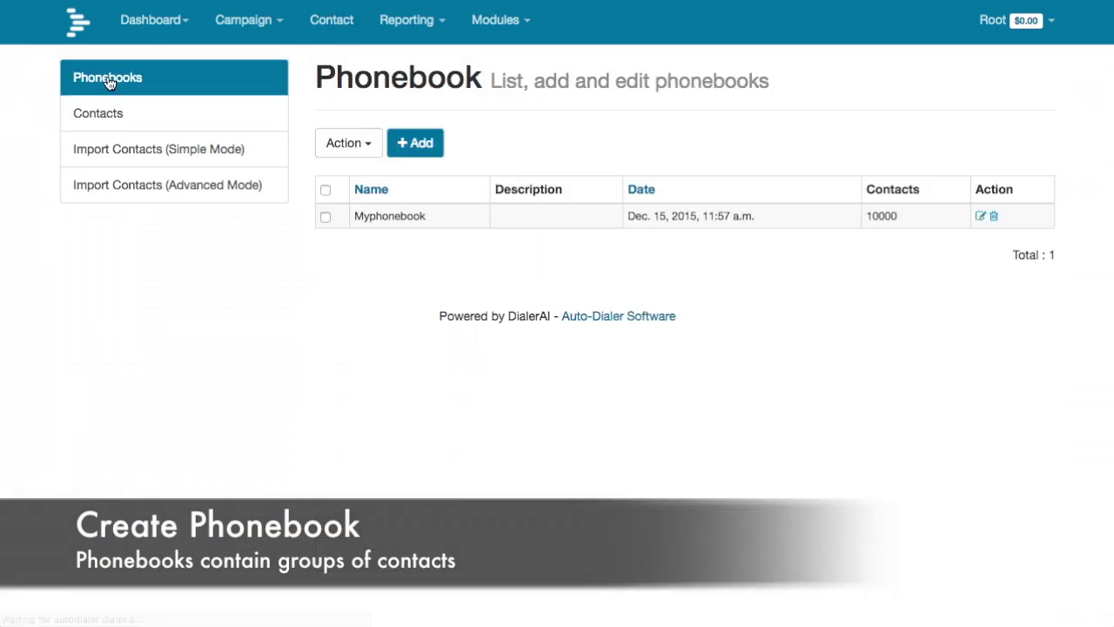
left_click(410, 142)
left_click(423, 187)
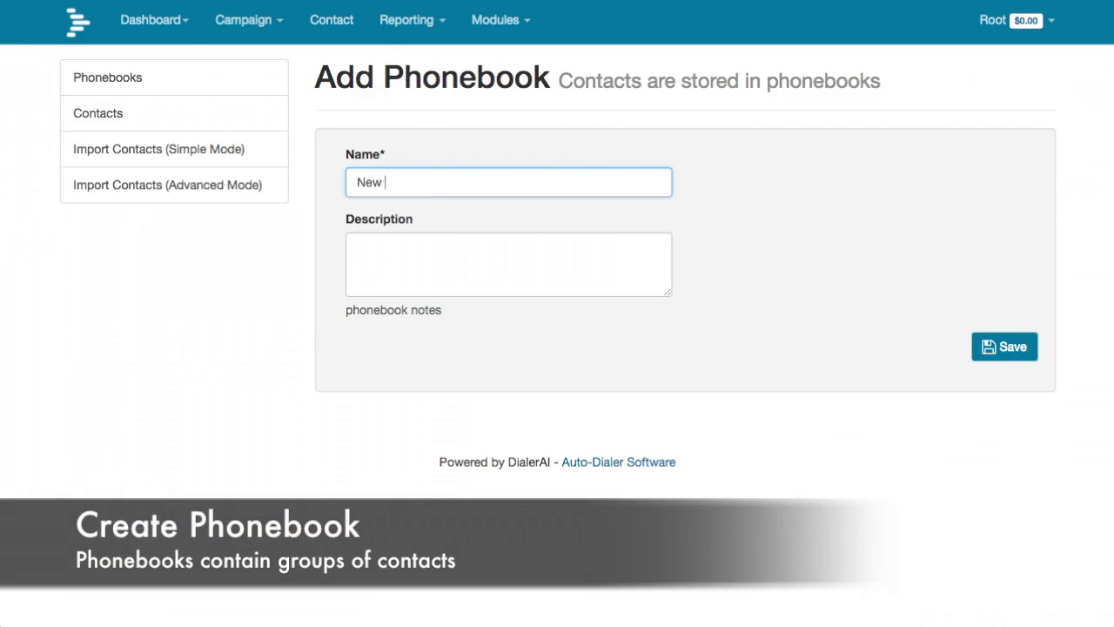
left_click(1026, 349)
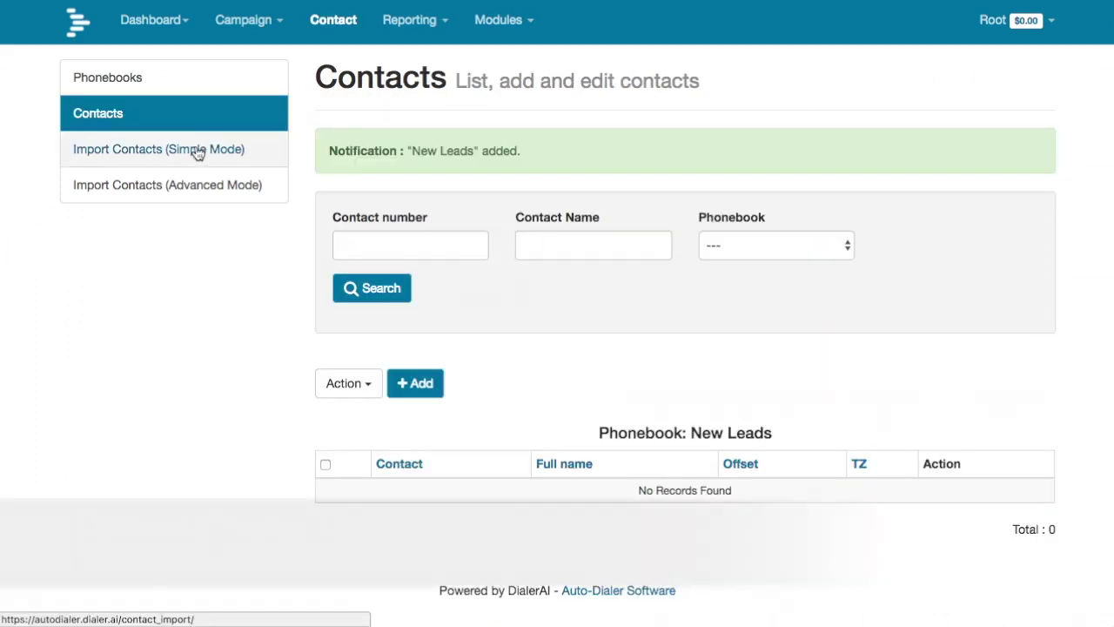
- Import contacts.csv into New Leads using the simple import mode
left_click(200, 150)
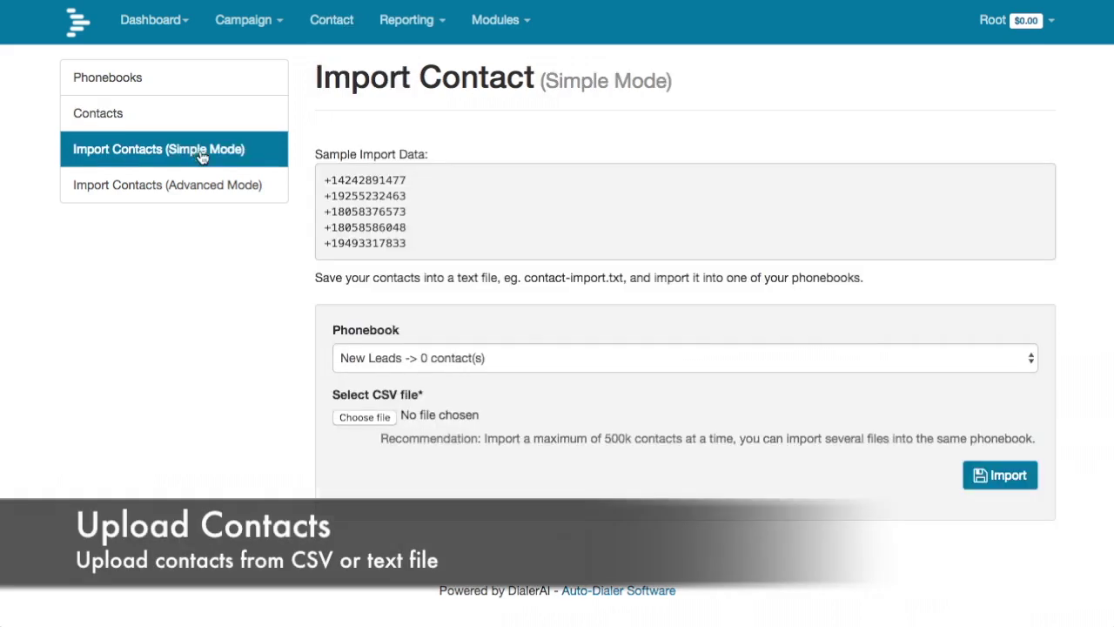
left_click(377, 419)
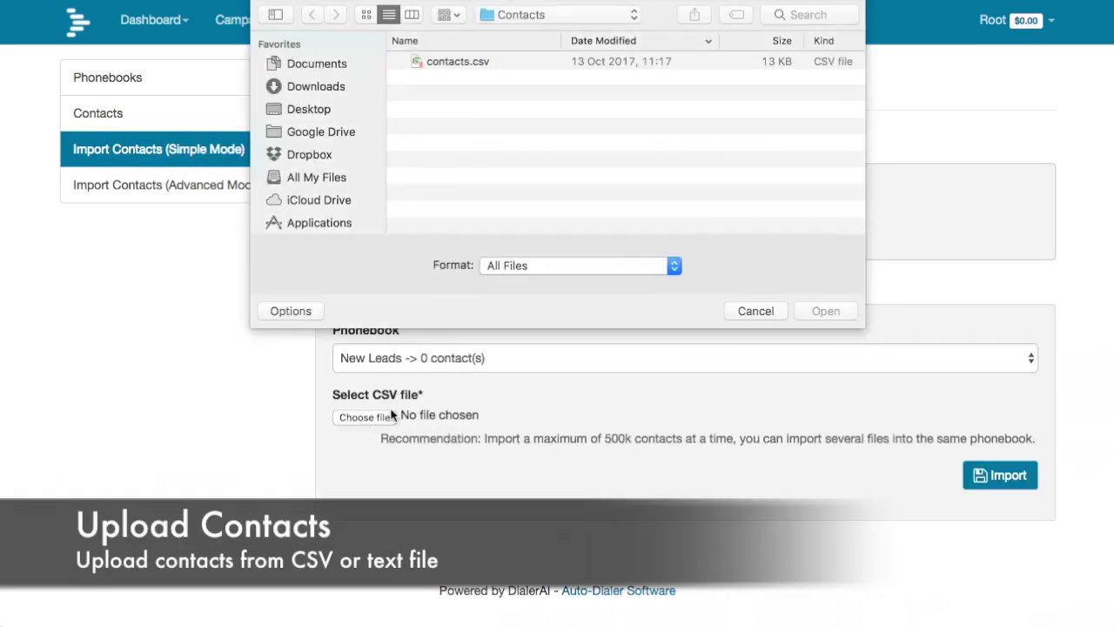
left_click(455, 61)
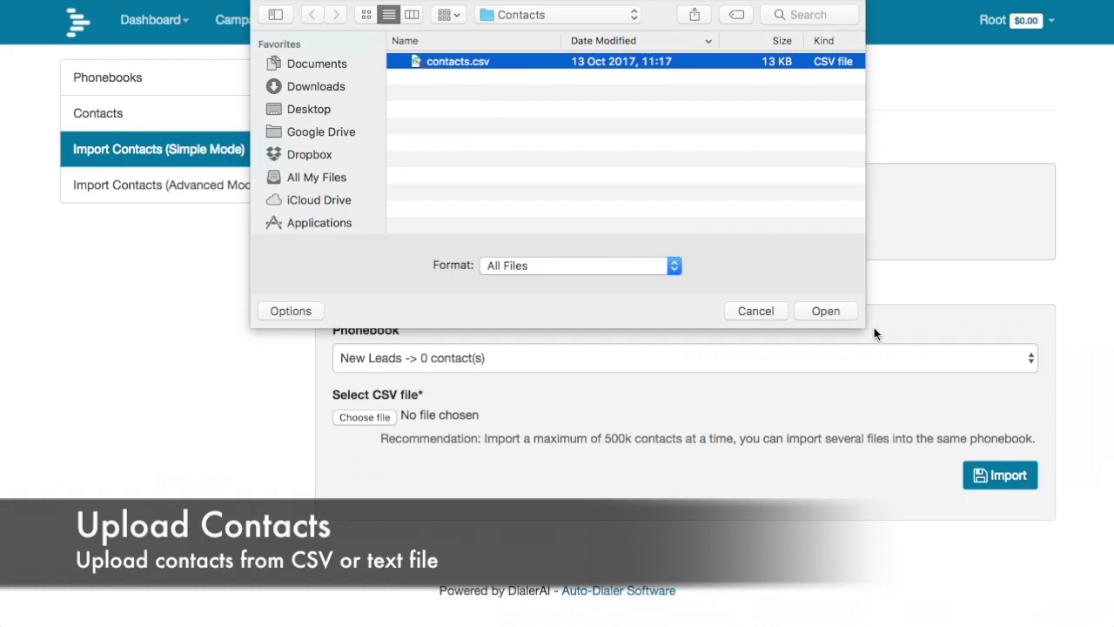
left_click(836, 311)
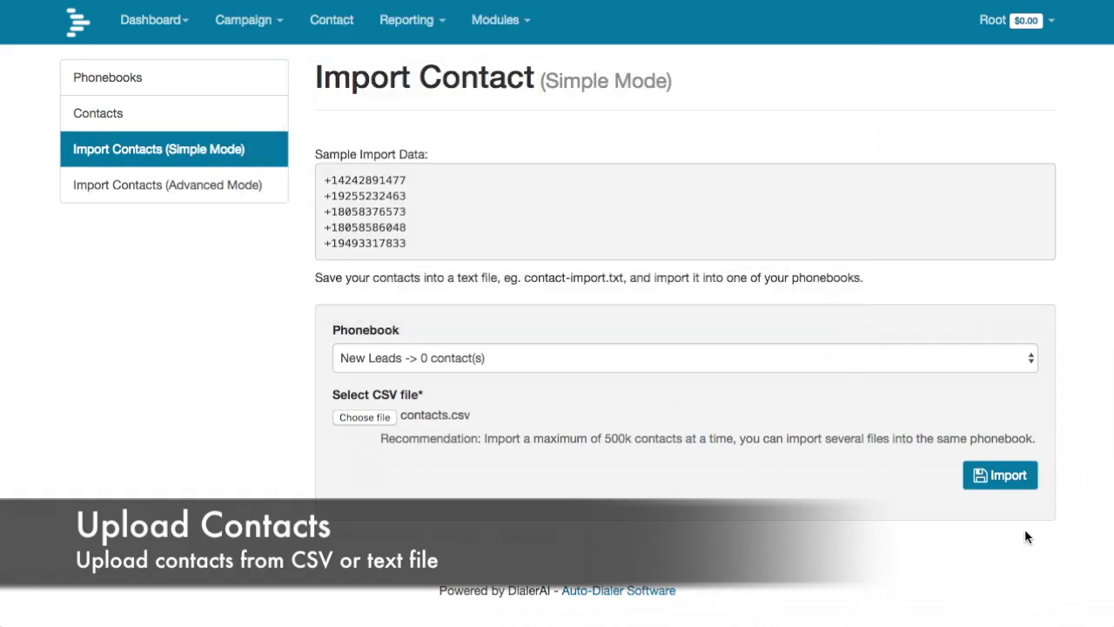
left_click(1007, 475)
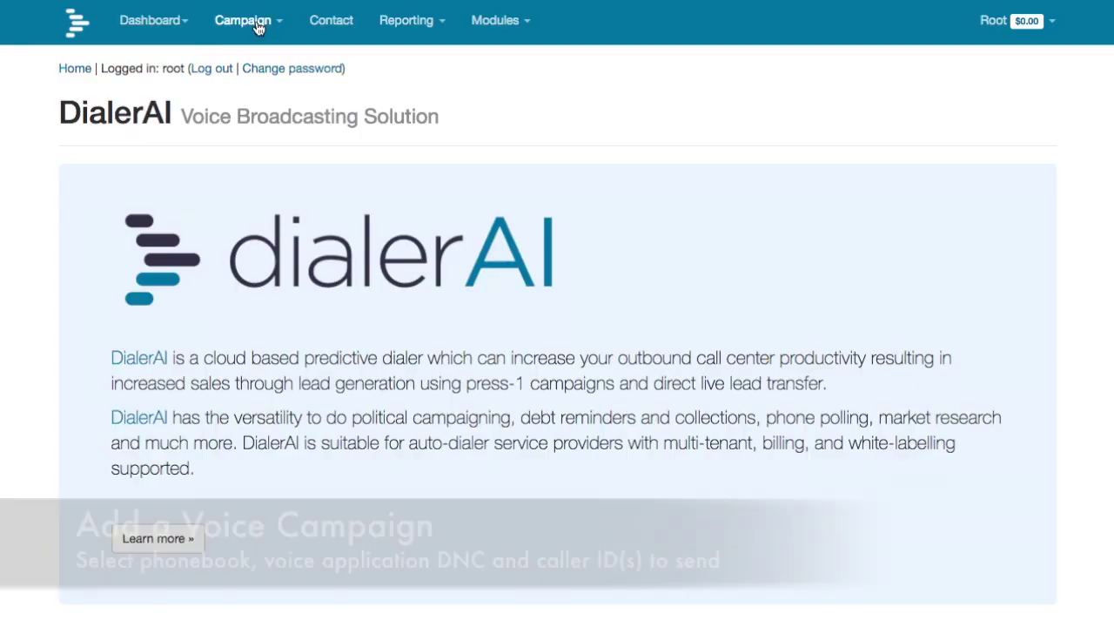
- Start a new voice campaign named 'Press 1 campaign' using the Press 1 campaign application
left_click(243, 20)
left_click(253, 59)
left_click(87, 142)
left_click(123, 275)
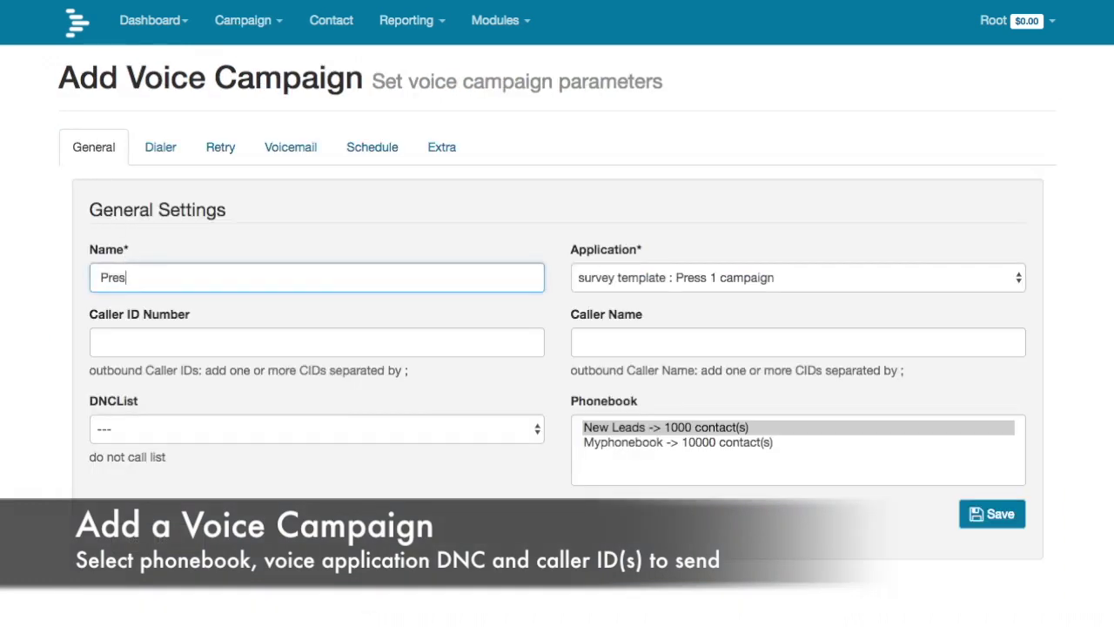
type("Press 1 campaign")
left_click(578, 277)
left_click(575, 278)
- Enter the caller ID number, choose the Master DNC list and select the New Leads phonebook
left_click(225, 342)
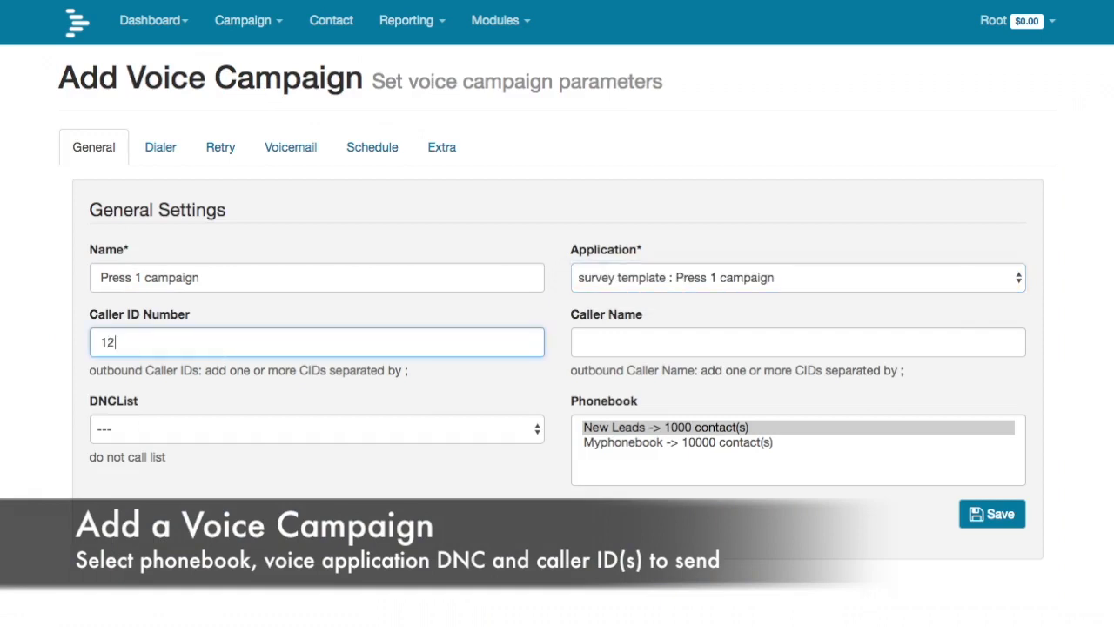
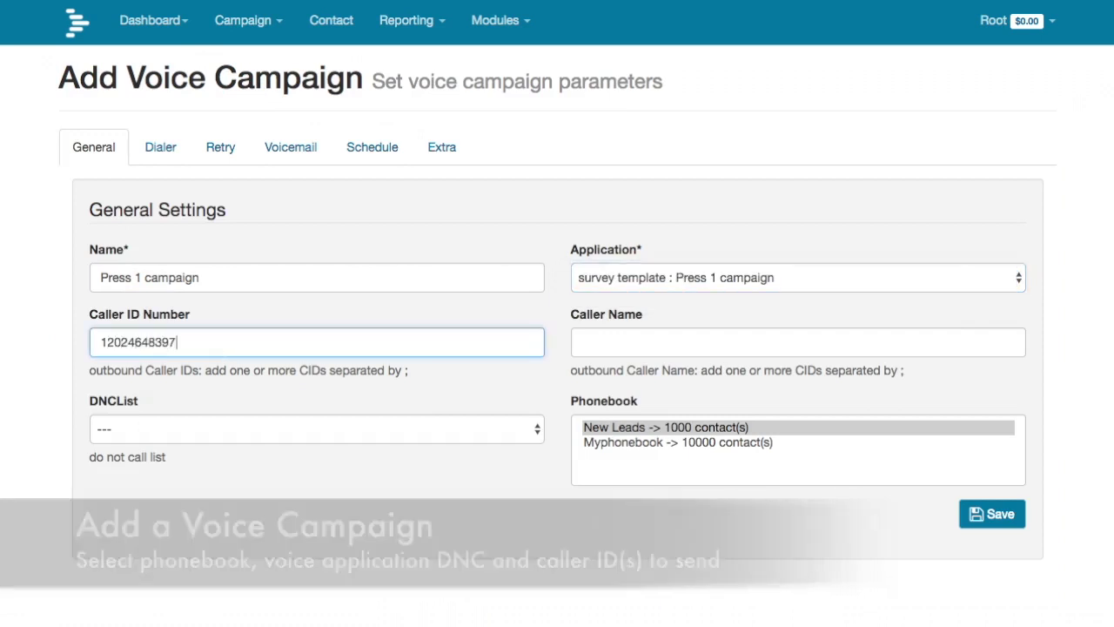
key("Tab")
left_click(361, 431)
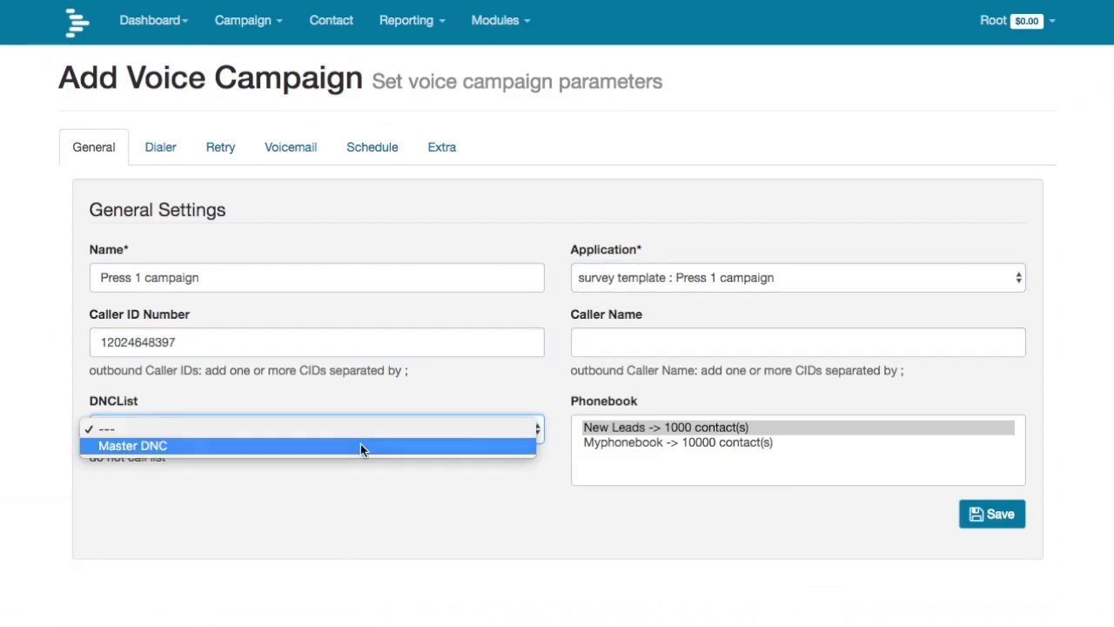
left_click(360, 444)
left_click(690, 425)
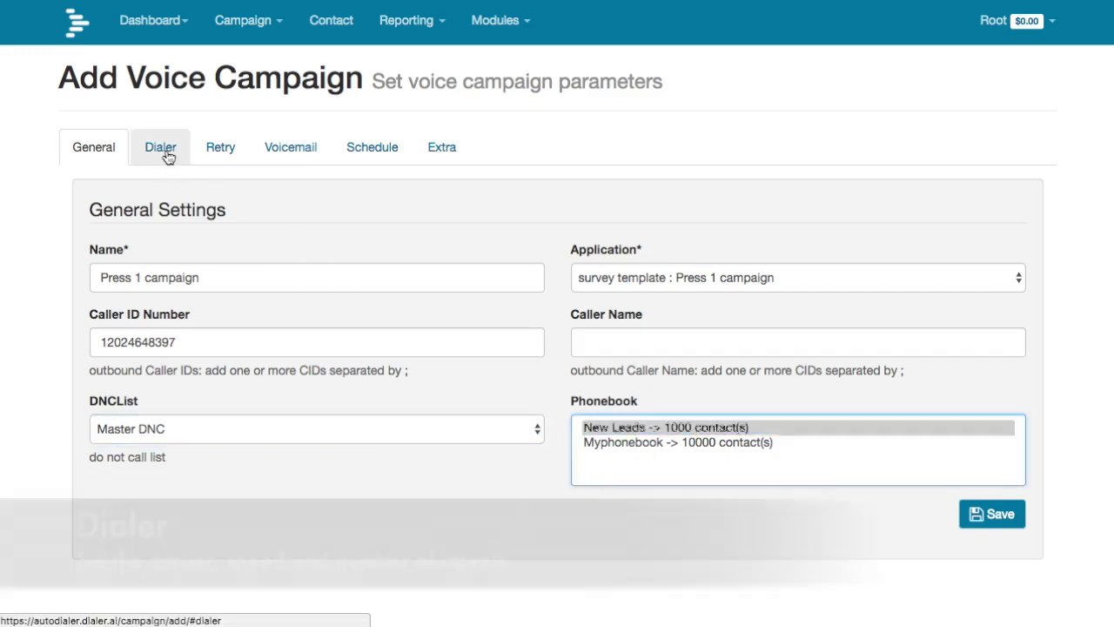
- Keep Carrier as the A-Leg gateway and set the dialing frequency to 100 calls per minute
left_click(162, 150)
left_click(220, 275)
left_click(304, 277)
left_click(596, 277)
key("BackSpace")
key("BackSpace")
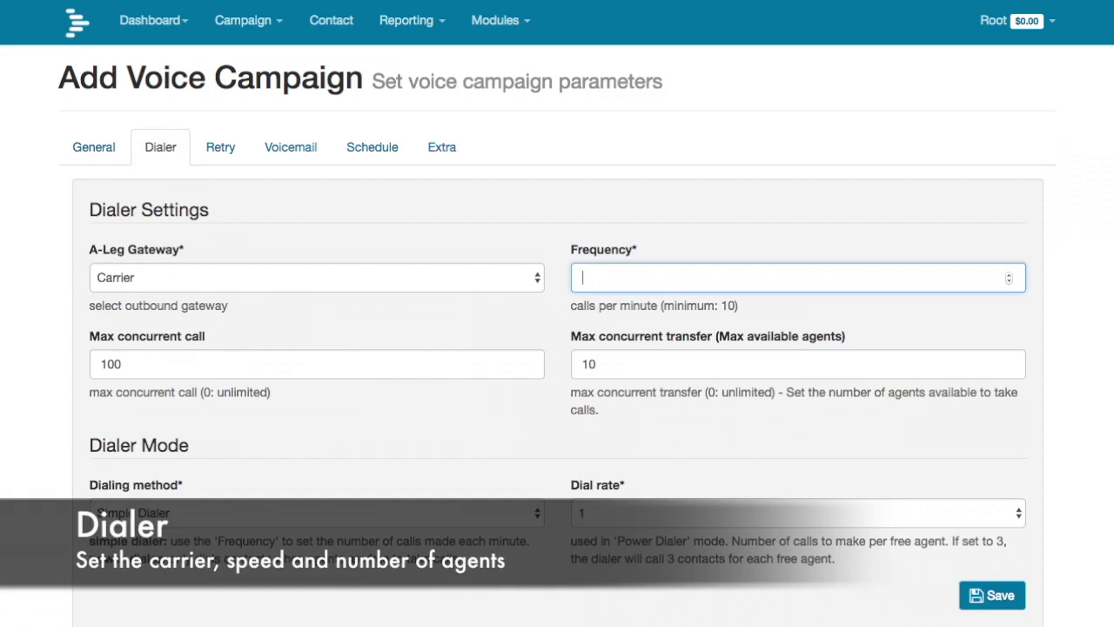
left_click(268, 364)
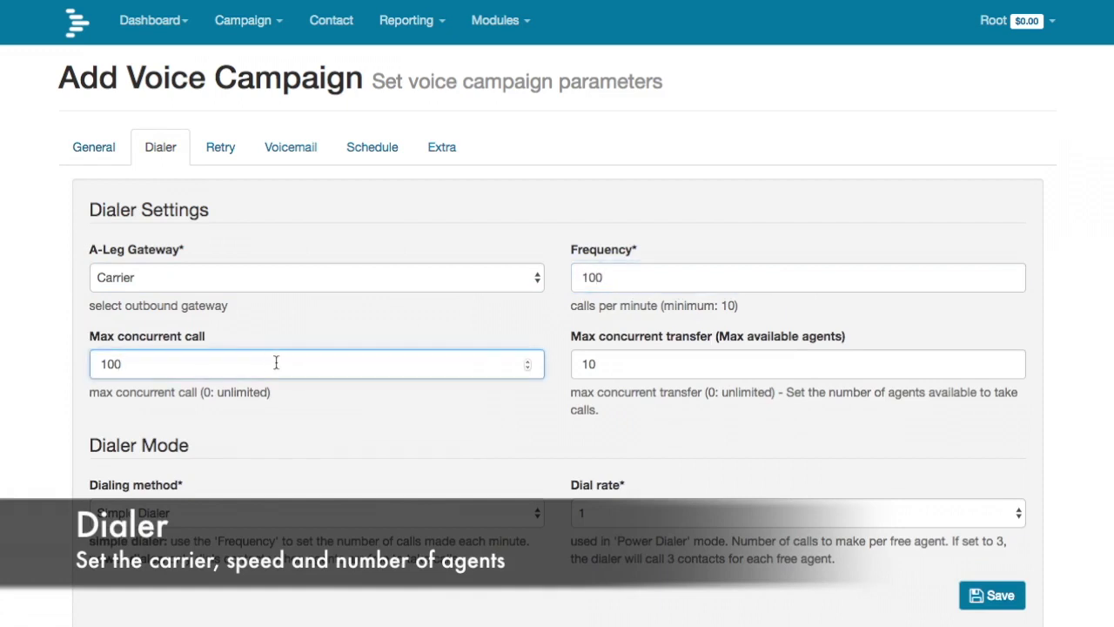
left_click(603, 364)
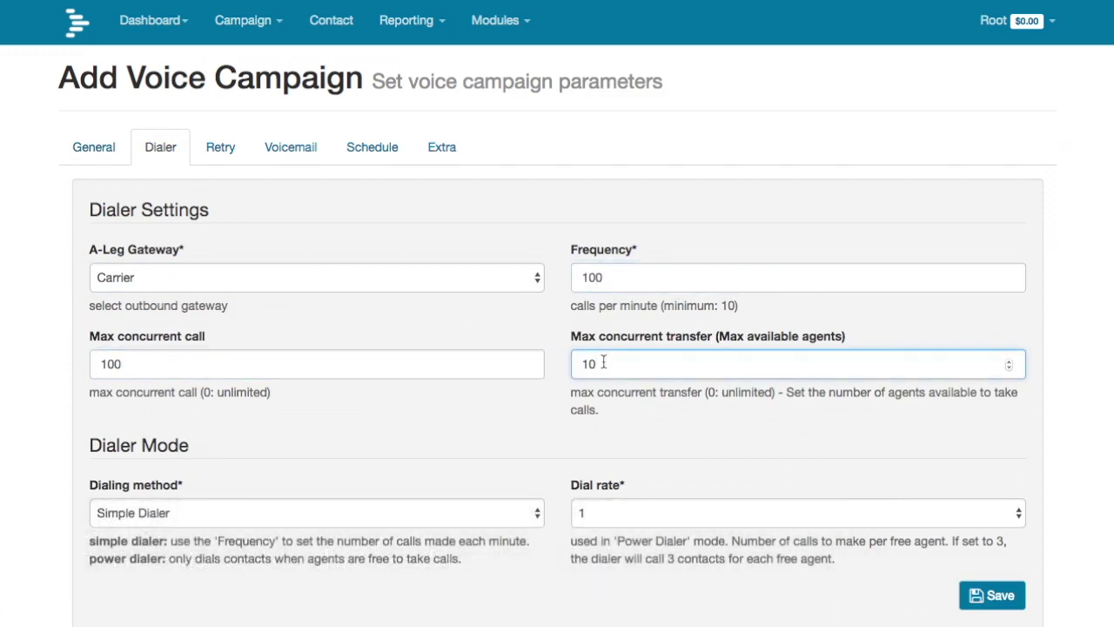
- Set the maximum retries per contact to 1
left_click(224, 149)
left_click(128, 277)
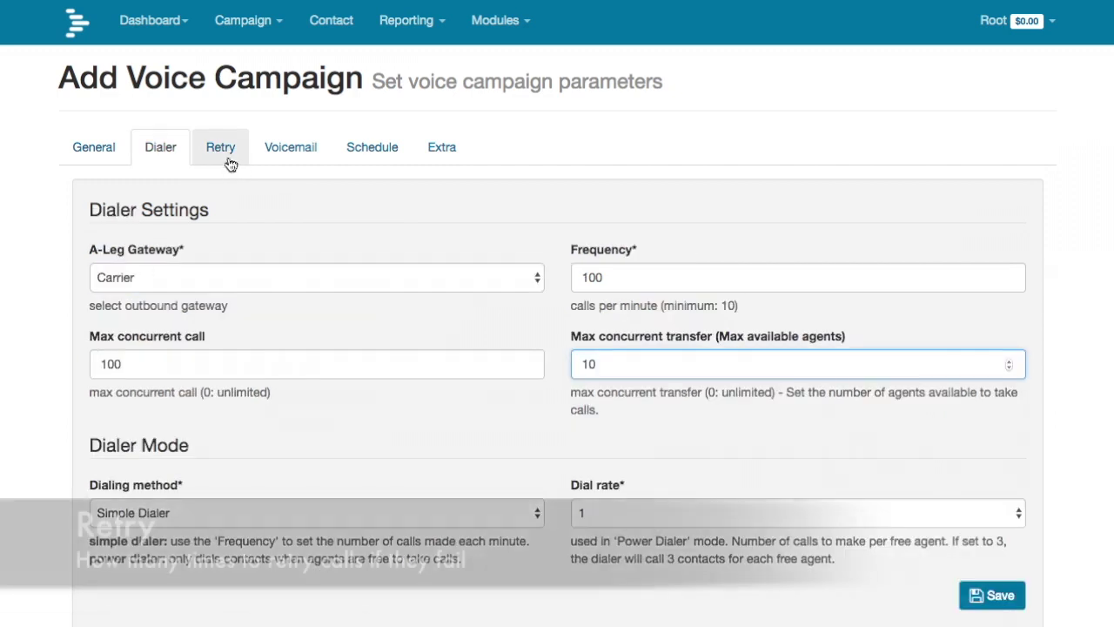
left_click(225, 148)
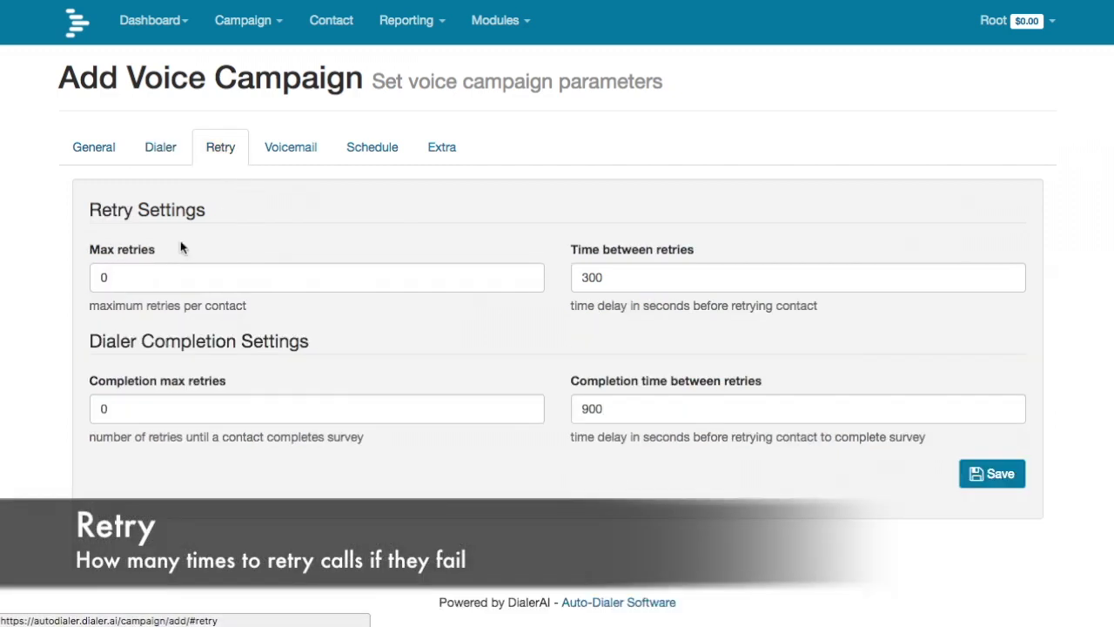
left_click(128, 277)
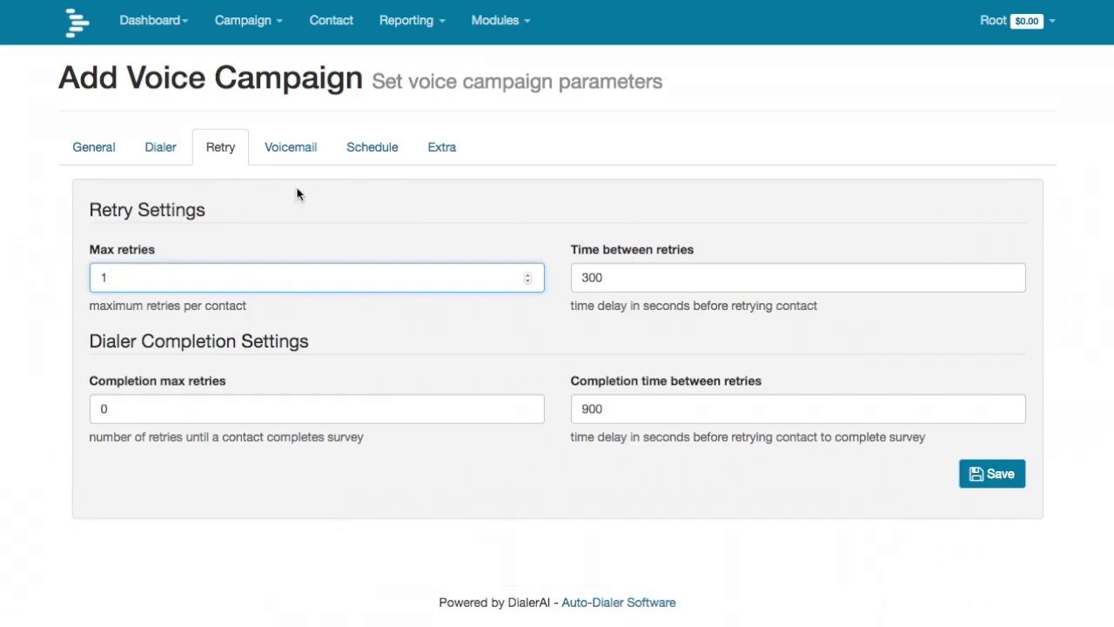
left_click(294, 150)
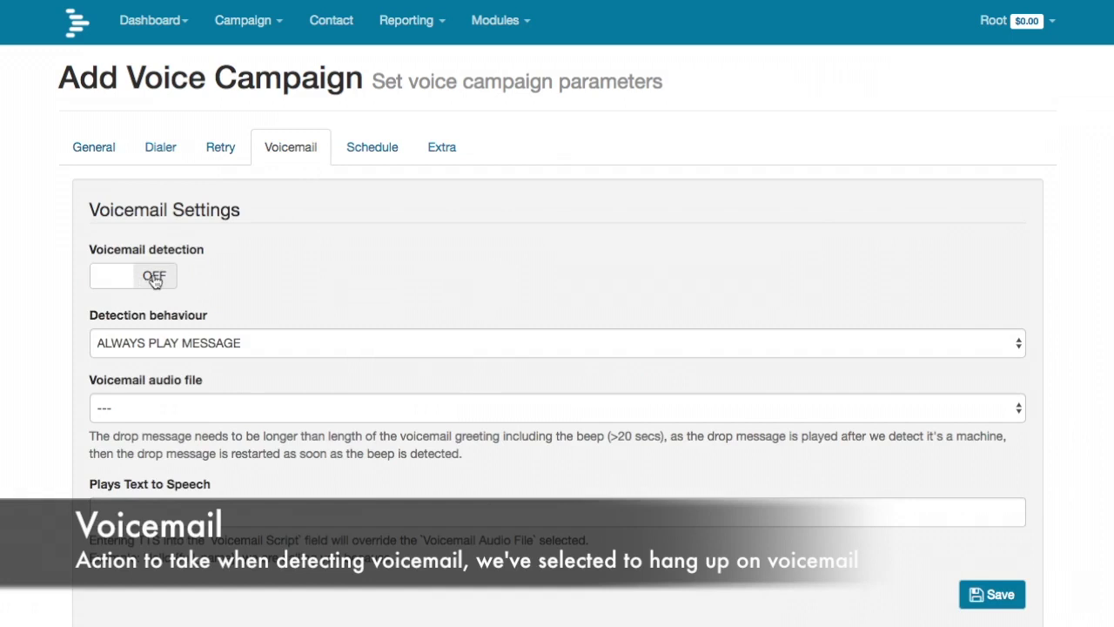
- Turn on voicemail detection and play the message only to humans
left_click(155, 279)
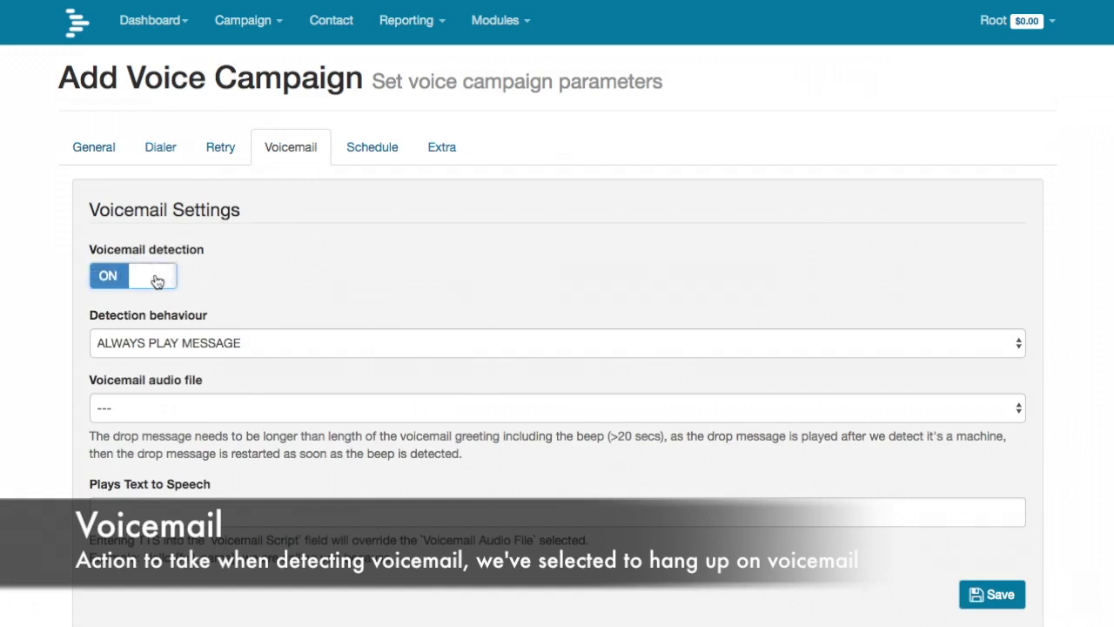
left_click(245, 341)
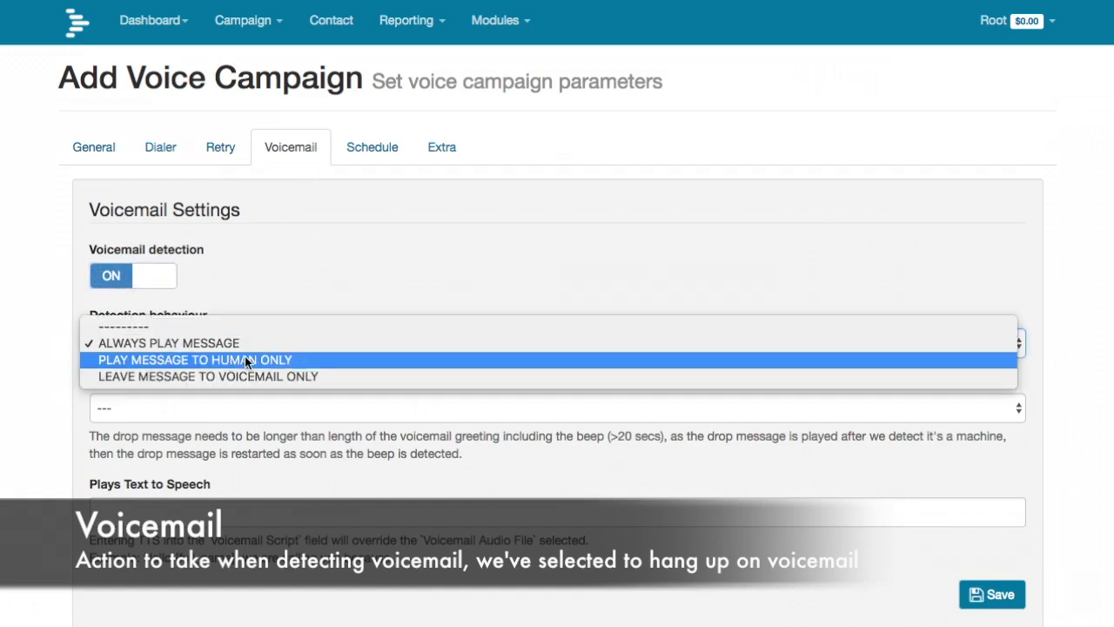
left_click(244, 359)
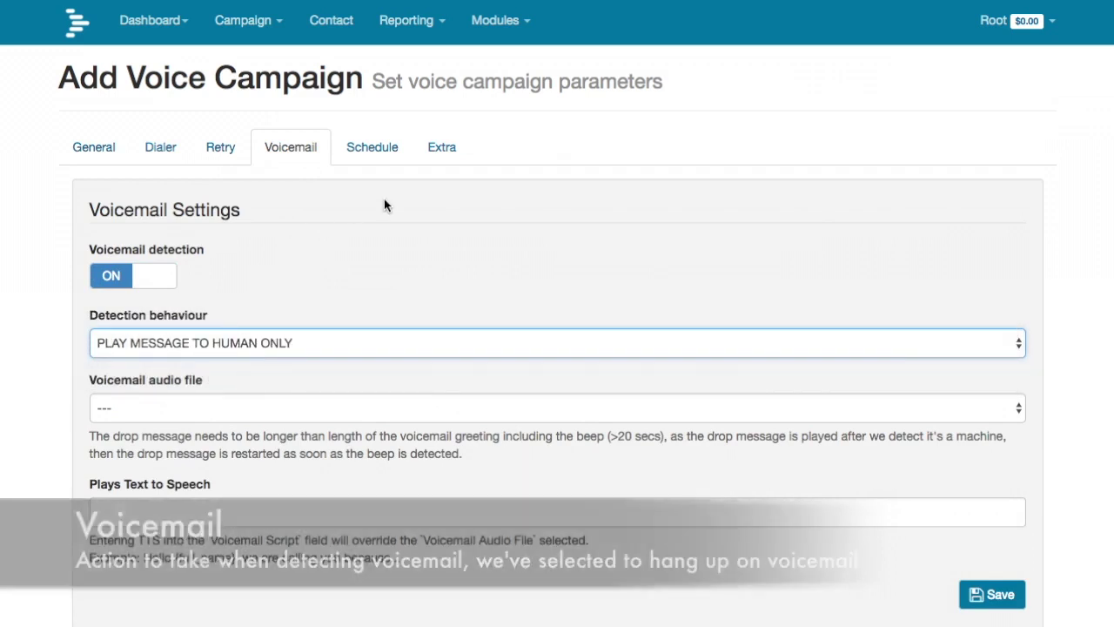
- Turn off Saturday and Sunday, set daily hours 09:00:00–20:00:00, and enable timezone dialing
left_click(363, 145)
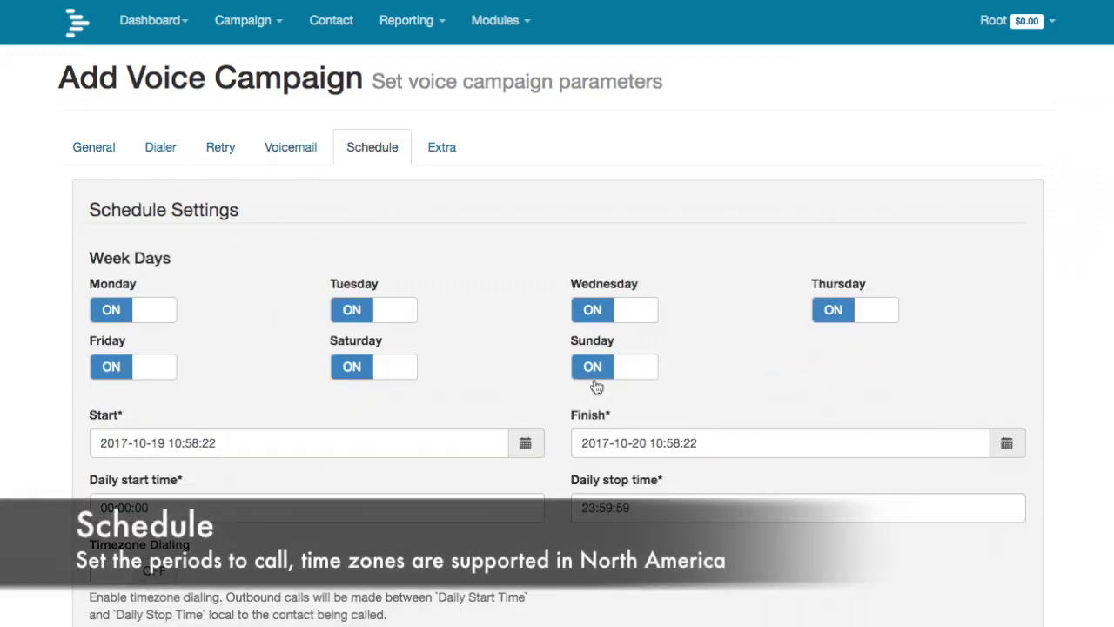
left_click(597, 372)
left_click(353, 366)
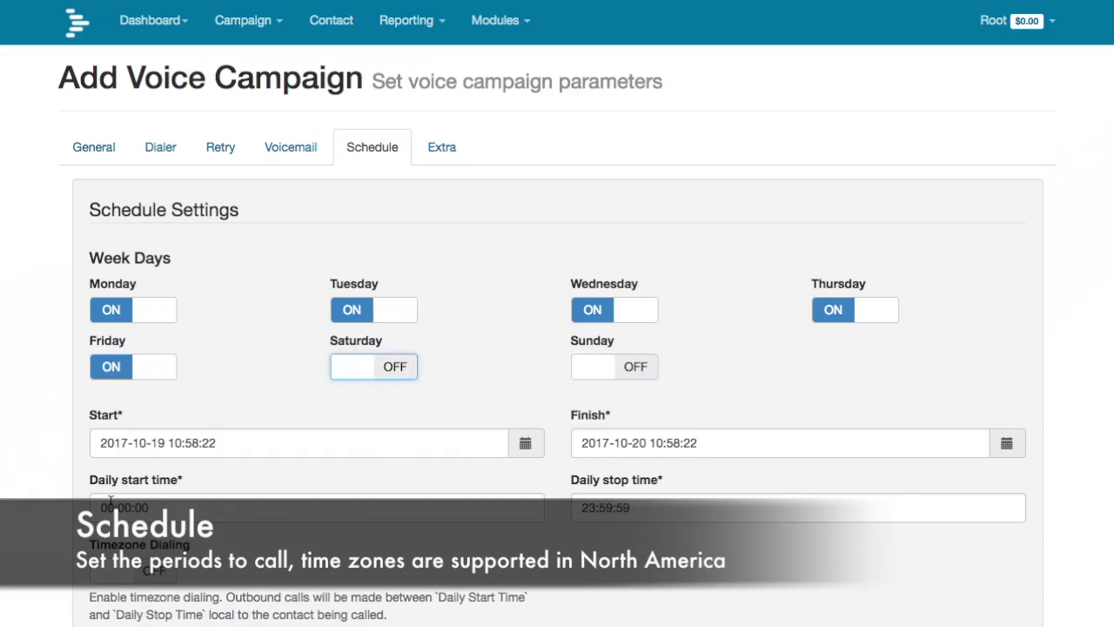
left_click(113, 505)
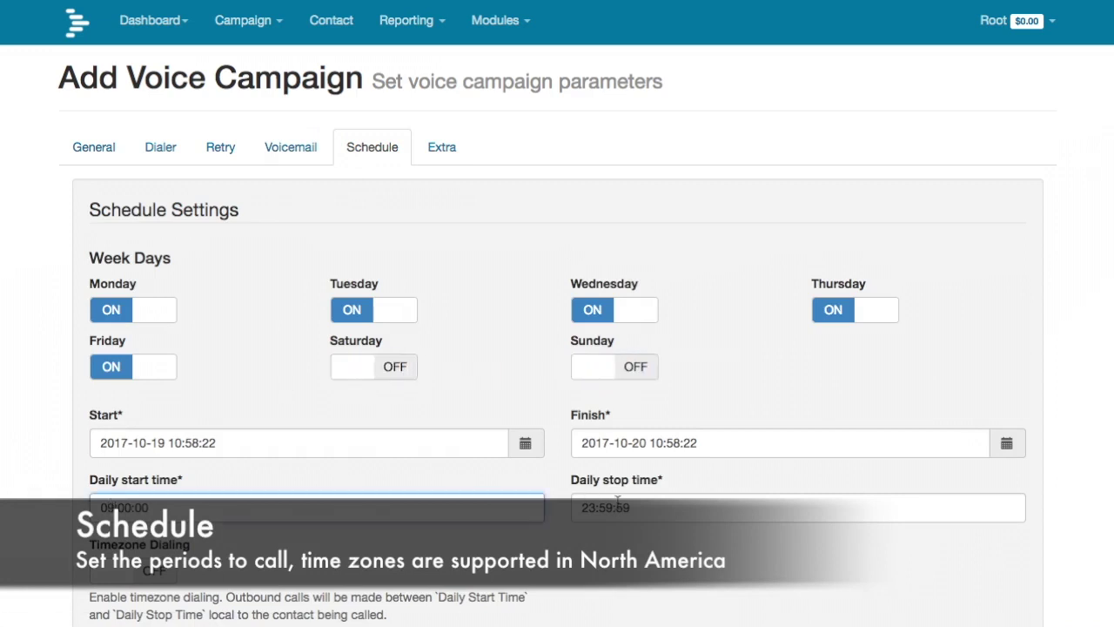
left_click(595, 506)
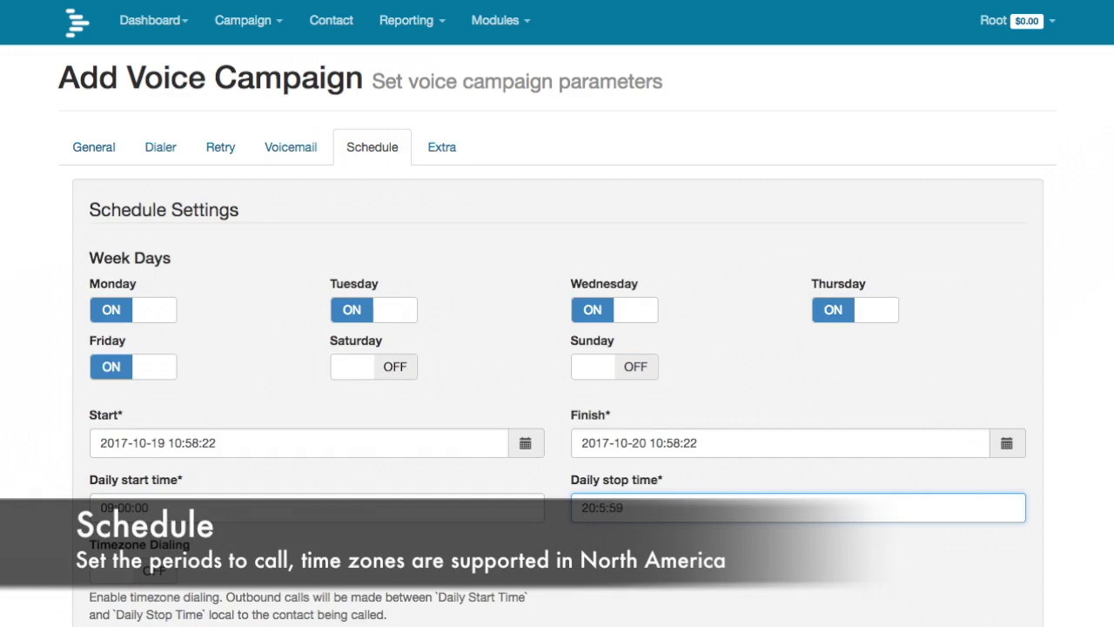
type("20:00:00")
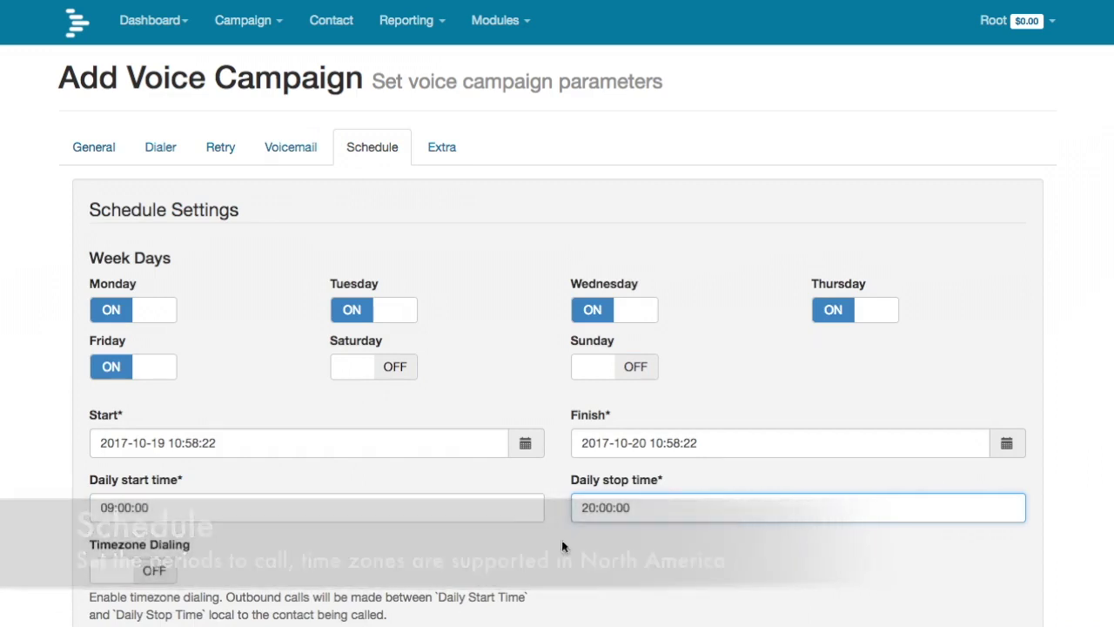
scroll(629, 566, "down", 3)
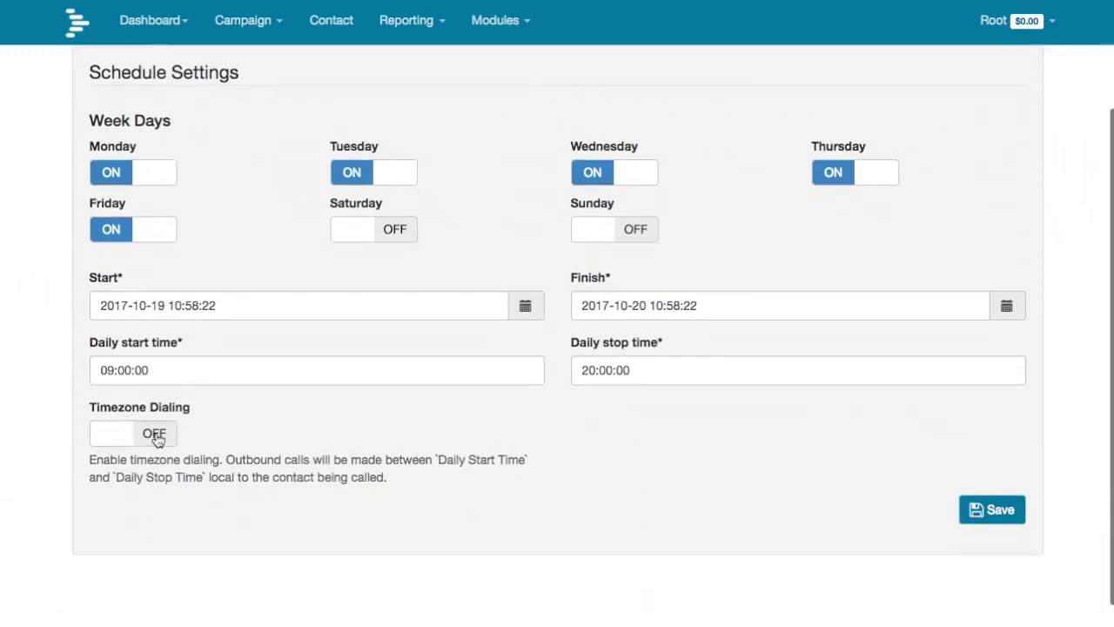
left_click(156, 440)
scroll(373, 103, "up", 3)
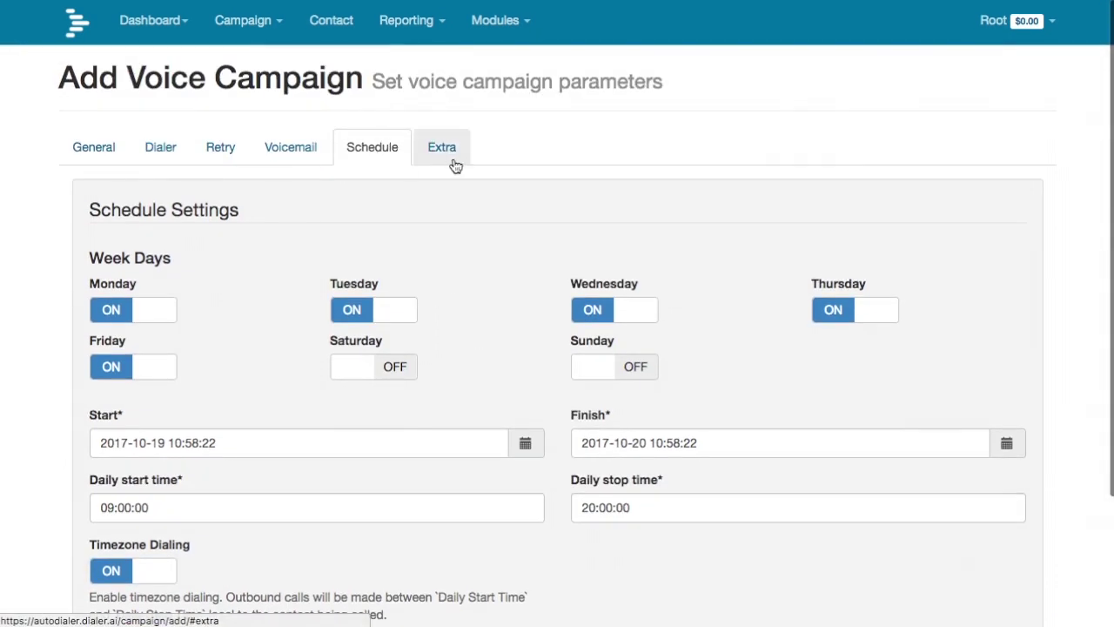
- Leave the Extra tab's max call duration and timeout unchanged and save the Press 1 campaign
left_click(455, 162)
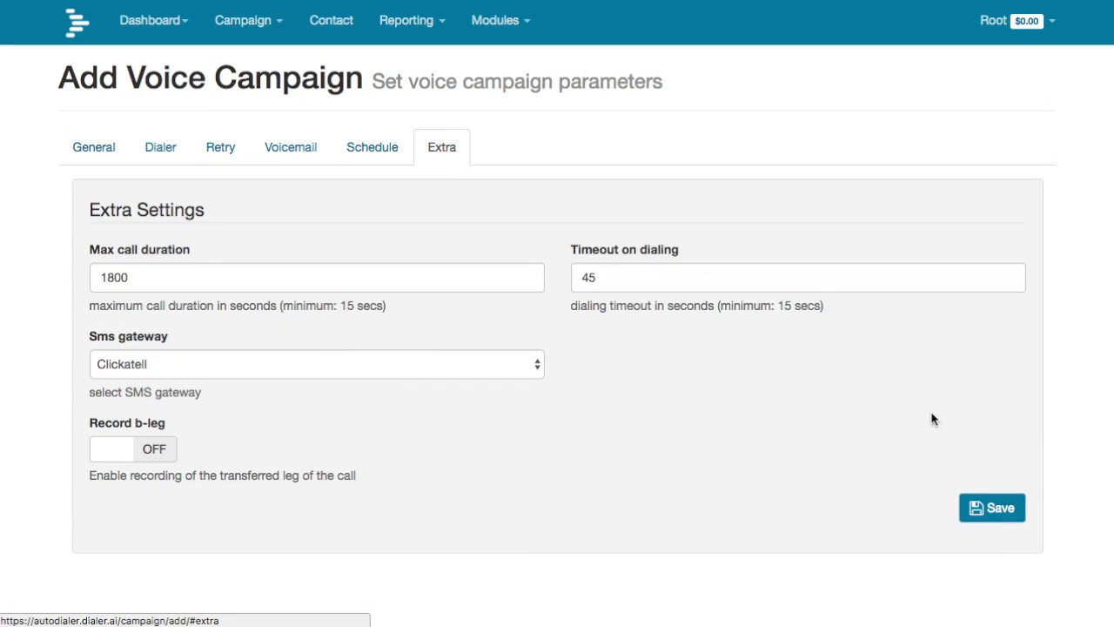
left_click(1002, 509)
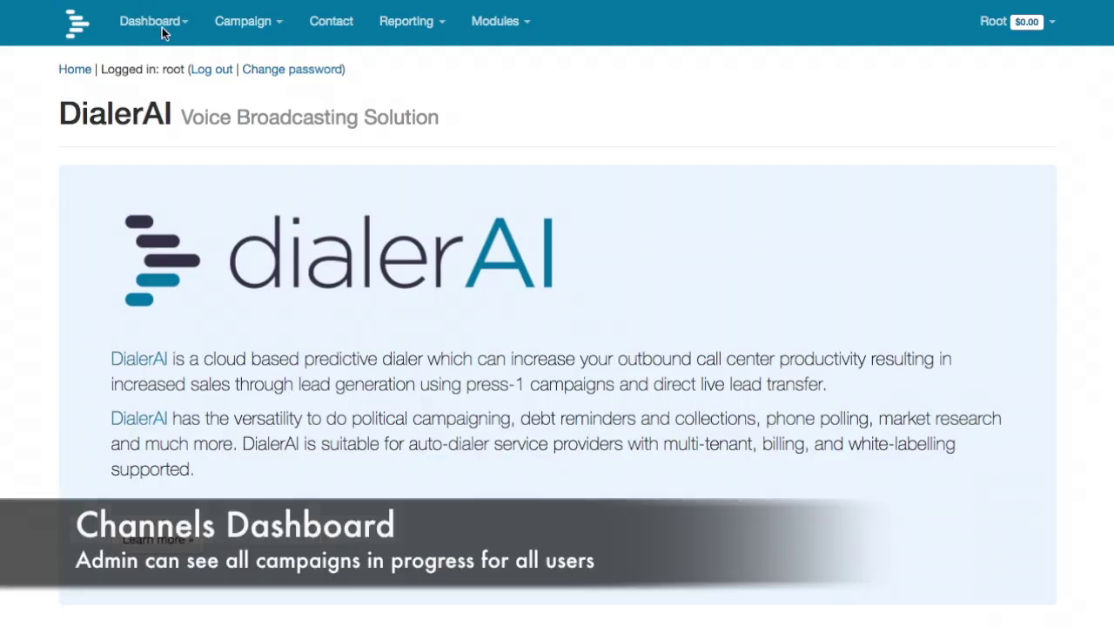
- Check current channel usage on the Channels Dashboard
left_click(162, 27)
left_click(172, 122)
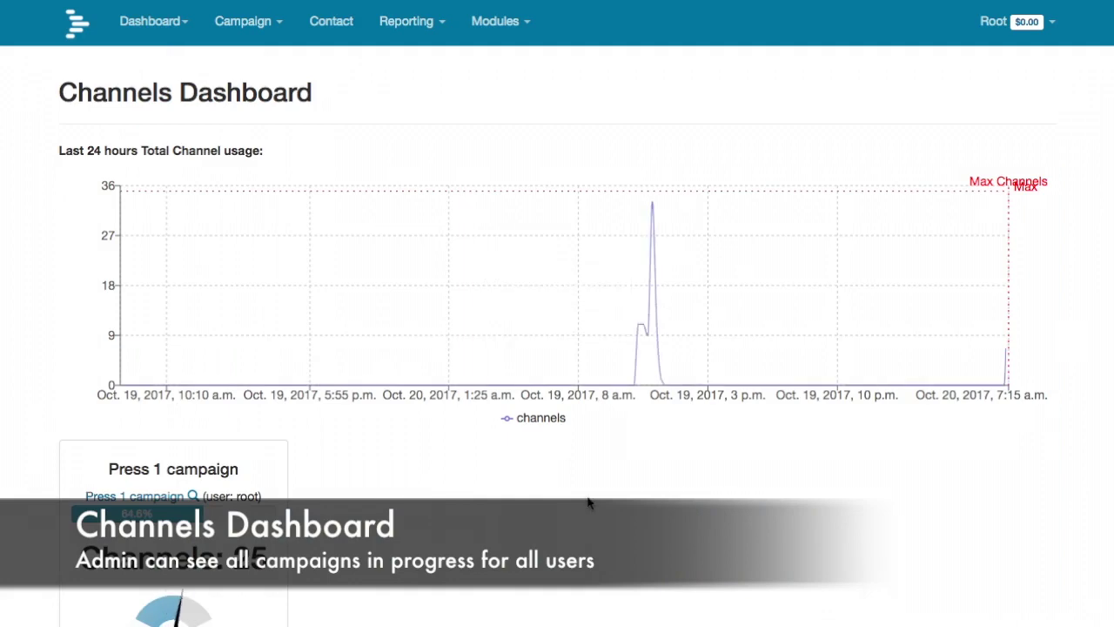
scroll(557, 470, "down", 3)
scroll(589, 502, "down", 1)
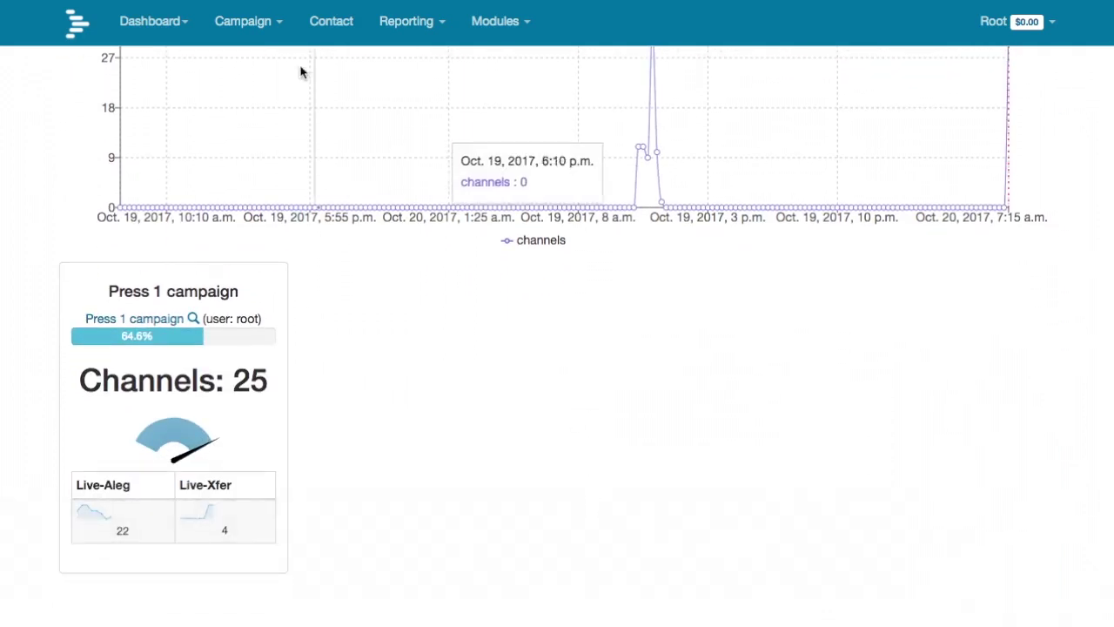
- Load Voice Campaign Dashboard stats for Press 1 campaign [24]: 738 calls, 583 answered
left_click(152, 21)
left_click(168, 61)
left_click(830, 102)
left_click(830, 110)
left_click(1007, 93)
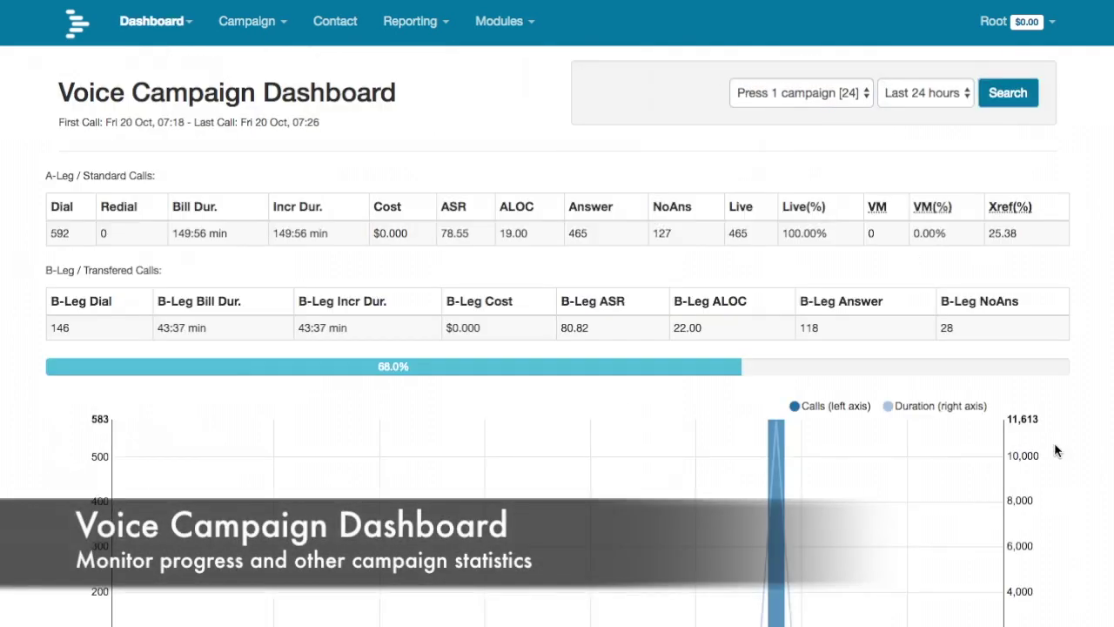
scroll(1053, 442, "down", 2)
scroll(1054, 448, "down", 6)
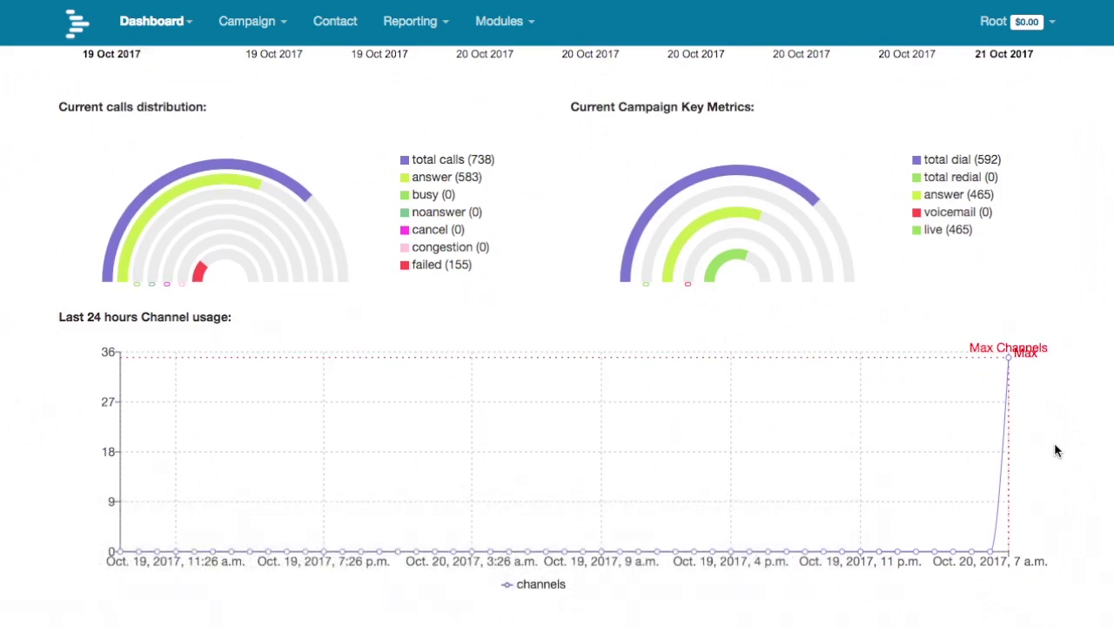
- Review the CDR call records with their Daily and Q850 hangup cause summaries
left_click(409, 21)
left_click(407, 76)
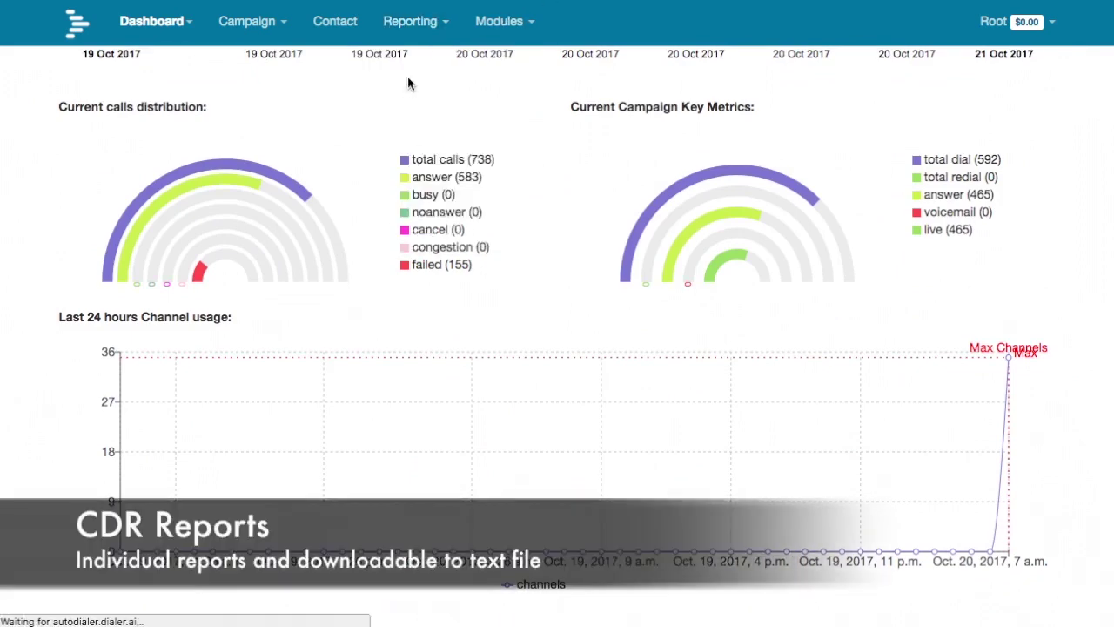
scroll(631, 476, "down", 3)
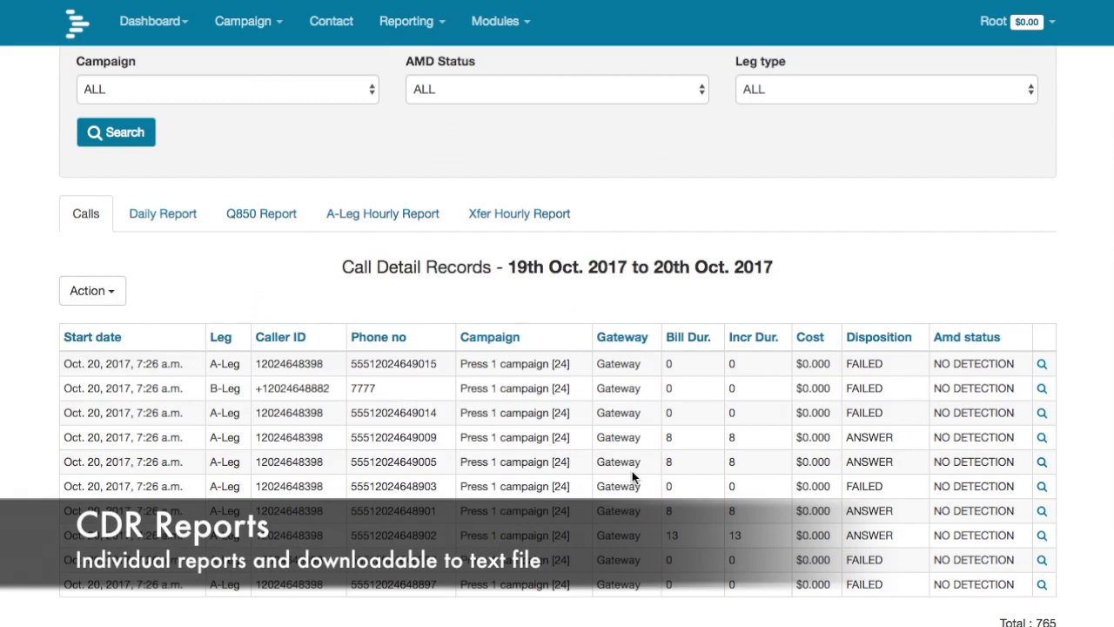
scroll(632, 471, "up", 3)
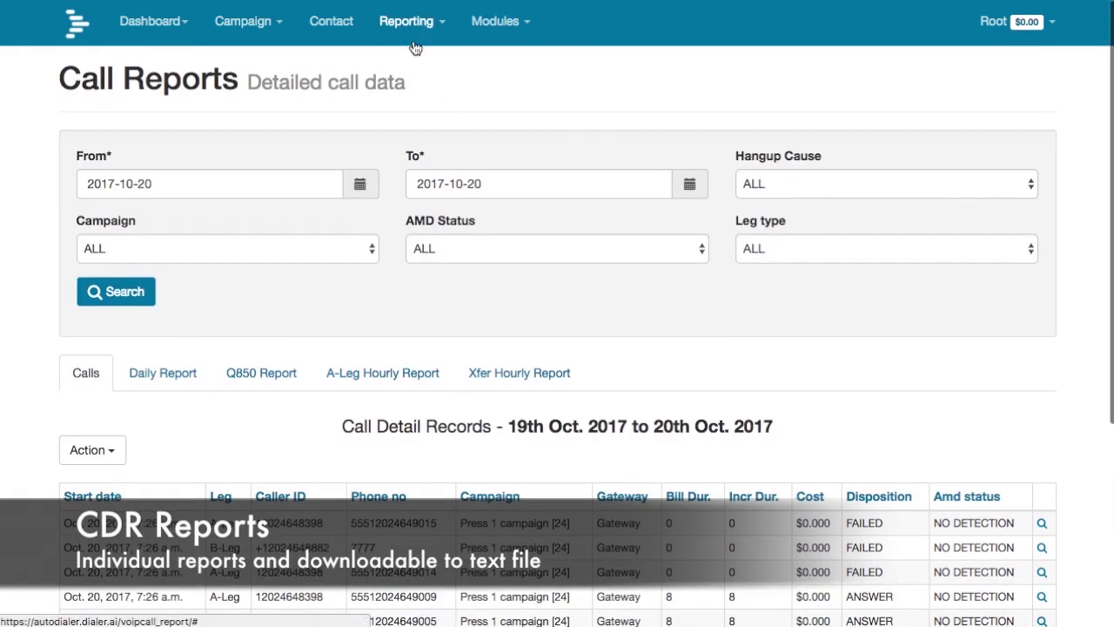
left_click(166, 373)
left_click(278, 376)
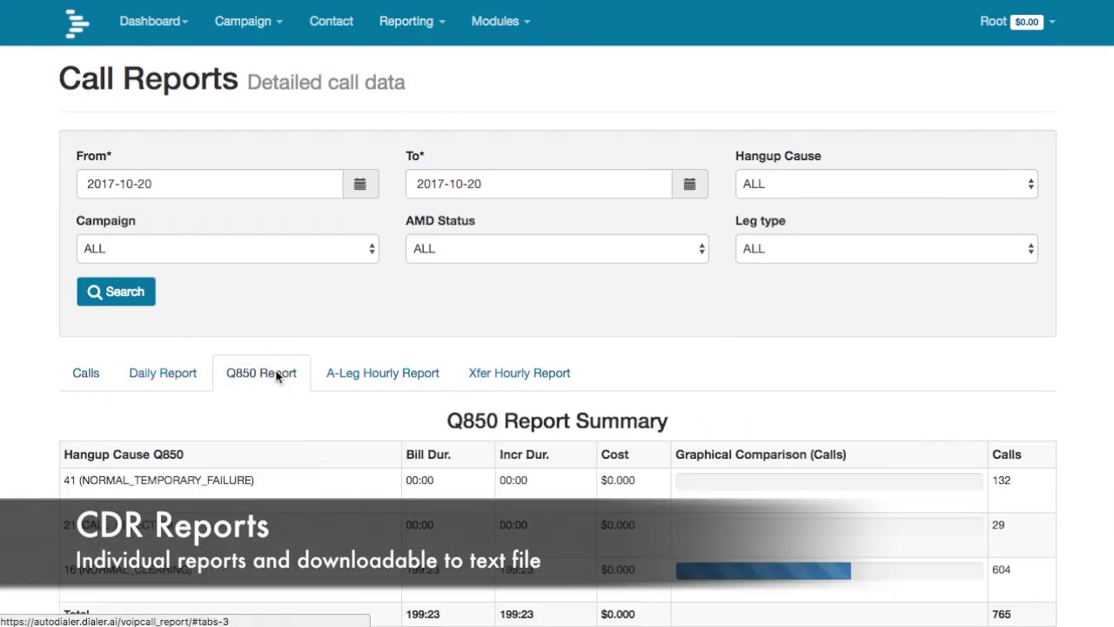
- View the A-Leg and Xfer hourly summaries, then go to Survey Detail Reports
scroll(390, 360, "down", 2)
left_click(373, 288)
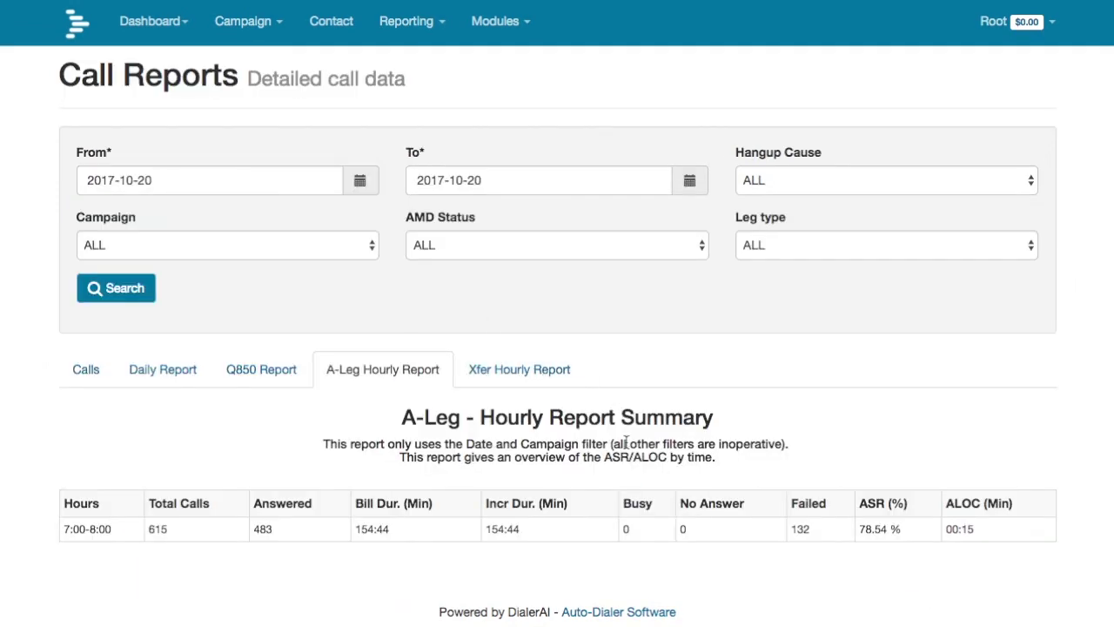
left_click(497, 370)
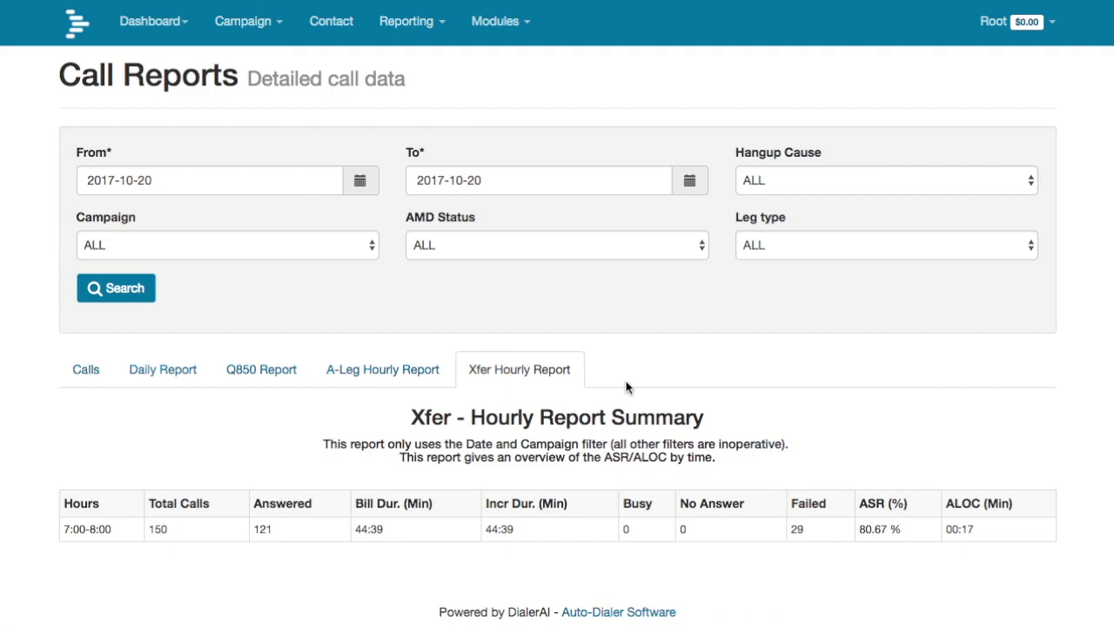
left_click(406, 21)
left_click(411, 101)
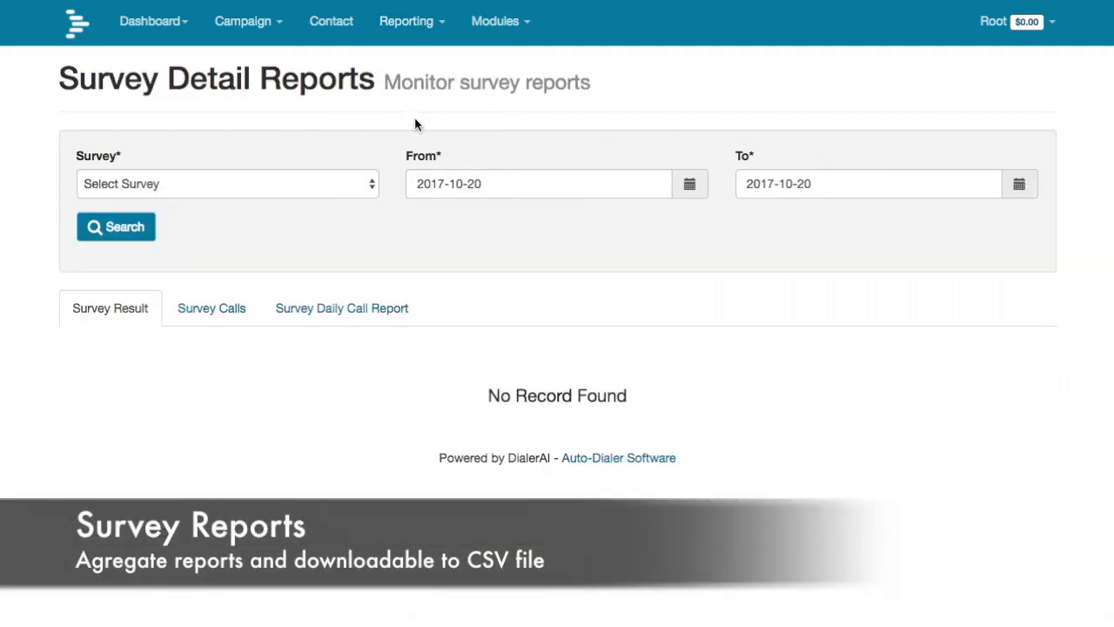
- Show Press 1 campaign (24) survey results and export the contacts who chose agent
left_click(197, 192)
left_click(205, 199)
left_click(120, 227)
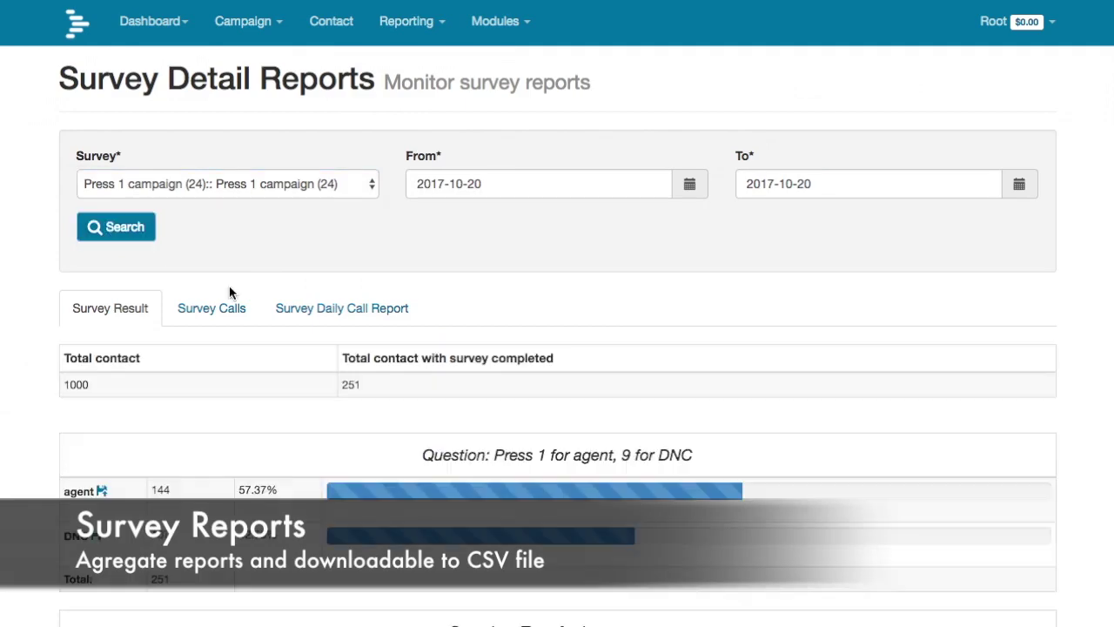
scroll(575, 374, "down", 5)
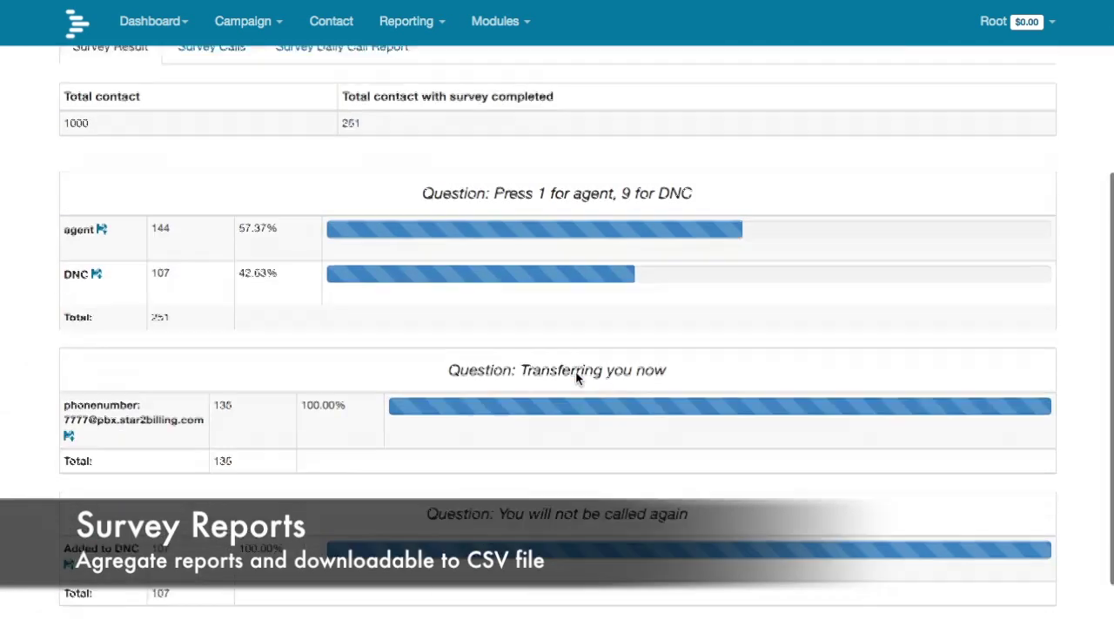
scroll(576, 451, "down", 2)
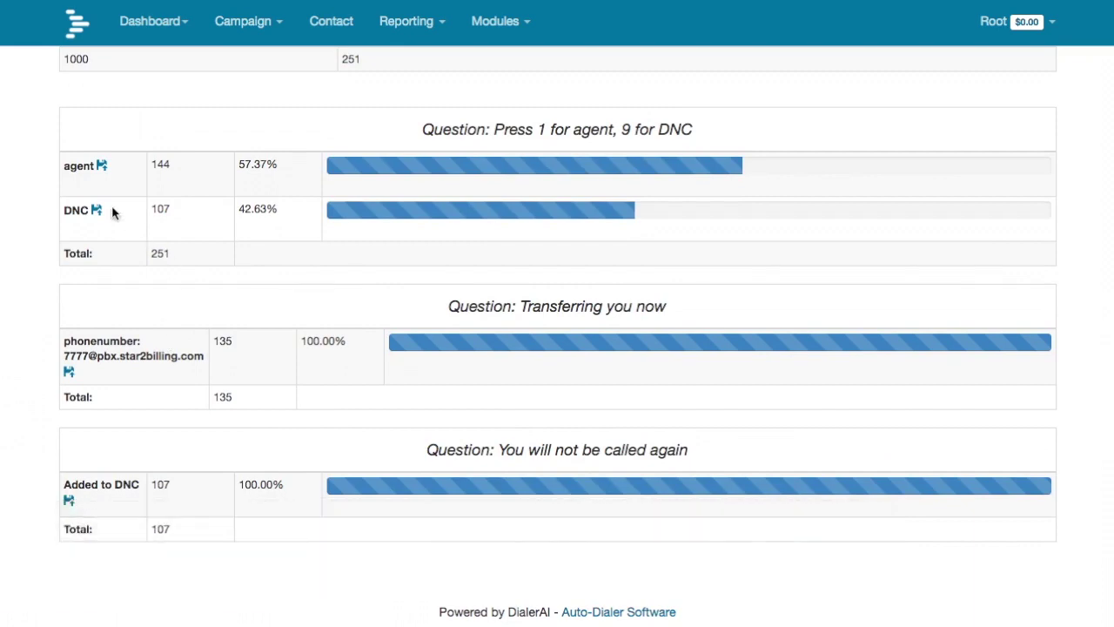
left_click(102, 166)
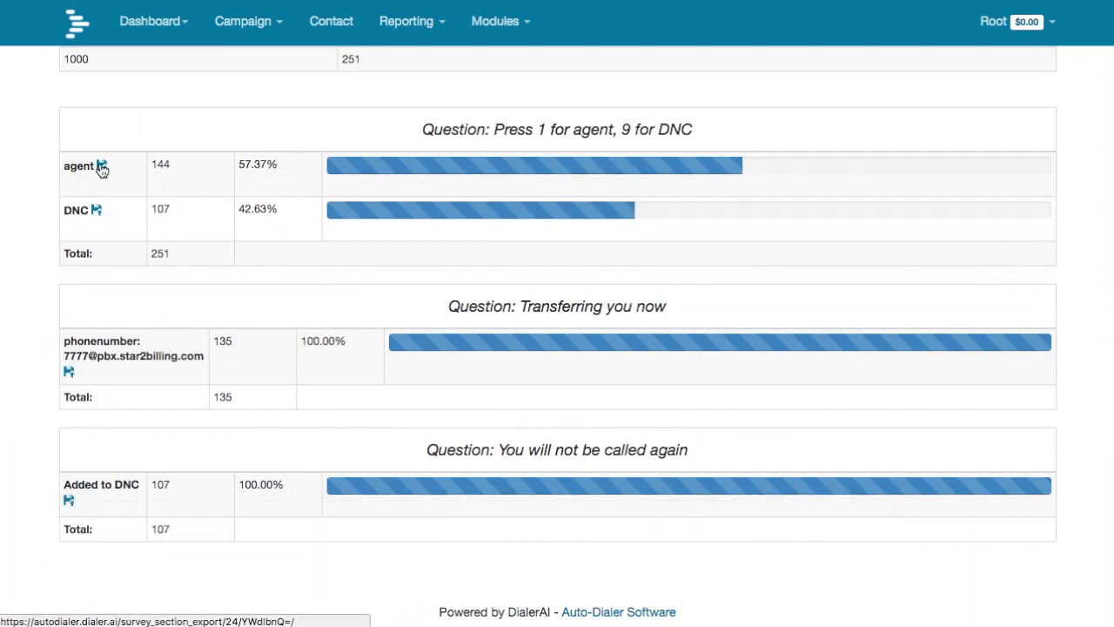
- Export the Press 1 campaign survey call records to CSV
scroll(403, 110, "up", 5)
left_click(212, 308)
left_click(104, 415)
left_click(109, 444)
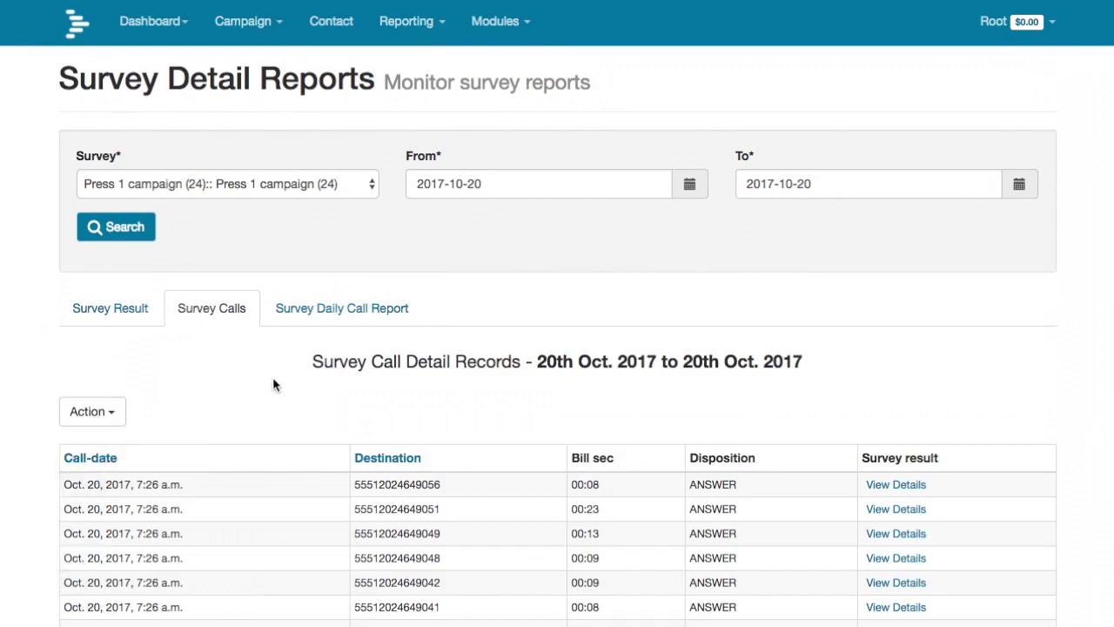